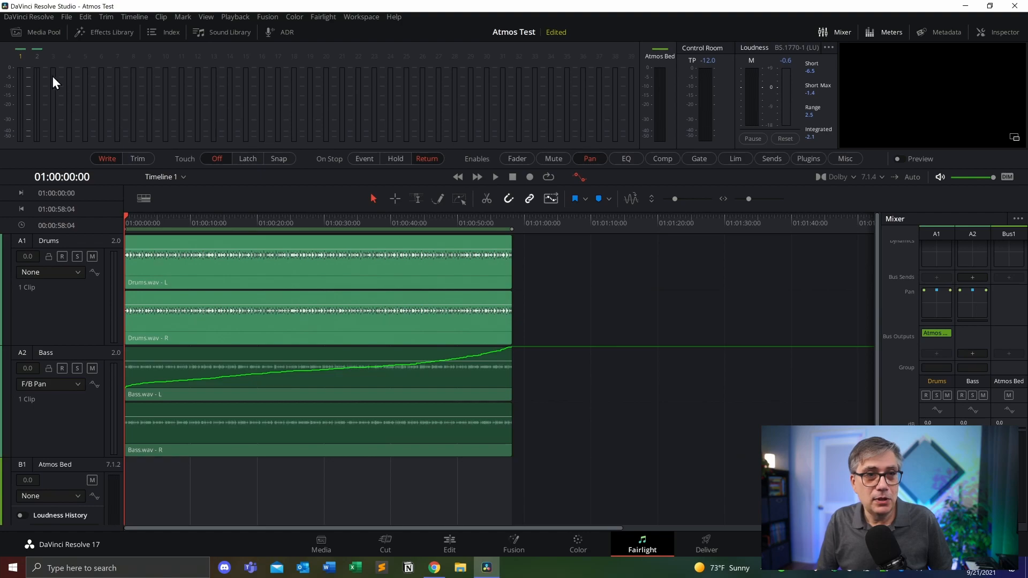
Review the Video and Audio I/O preferences, including the I/O engine choices and the Dolby Atmos option, leaving them without changes
{"action": "left_click", "coordinate": [37, 15]}
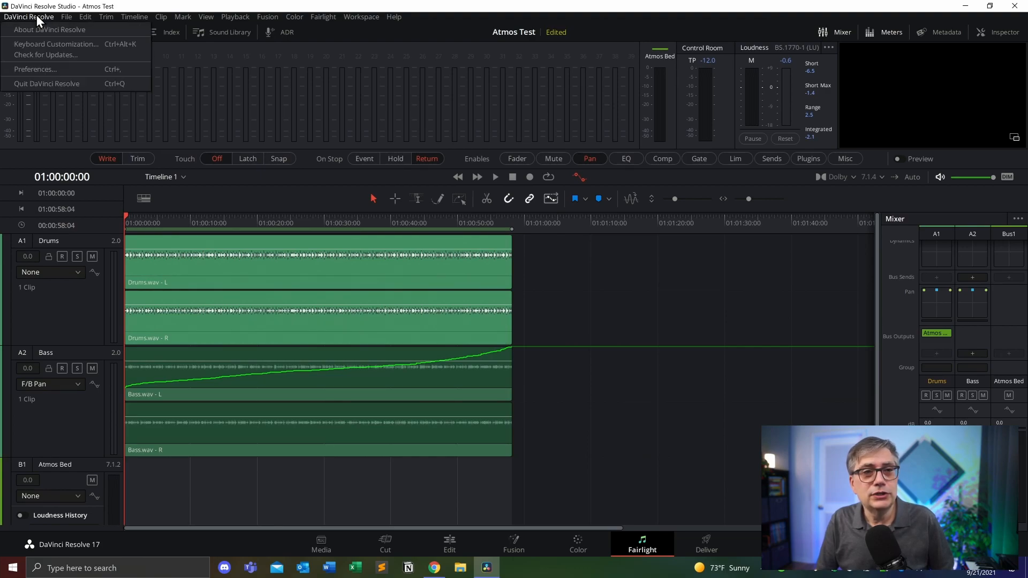
{"action": "left_click", "coordinate": [48, 68]}
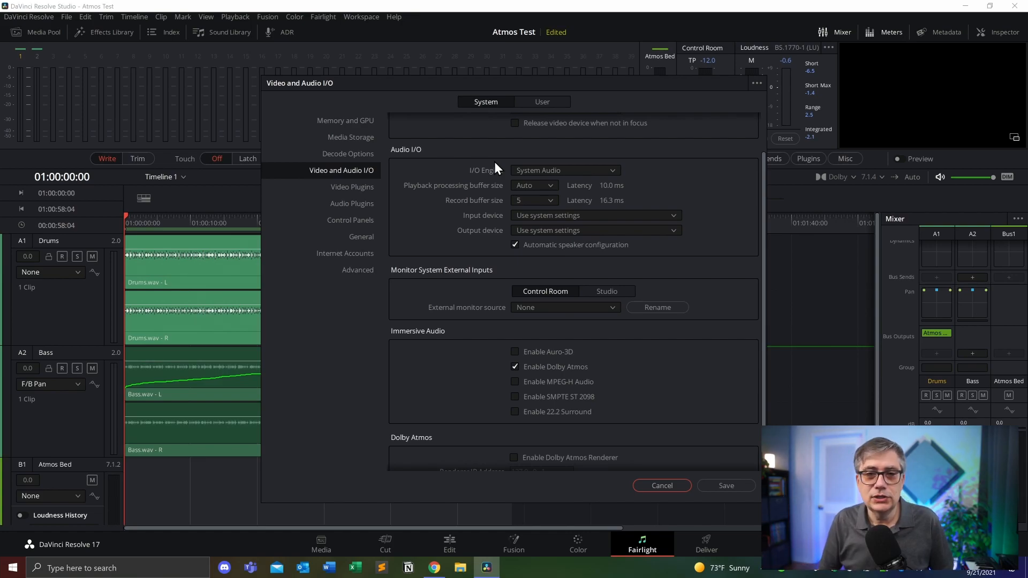
{"action": "left_click_drag", "start_coordinate": [429, 83], "coordinate": [311, 68]}
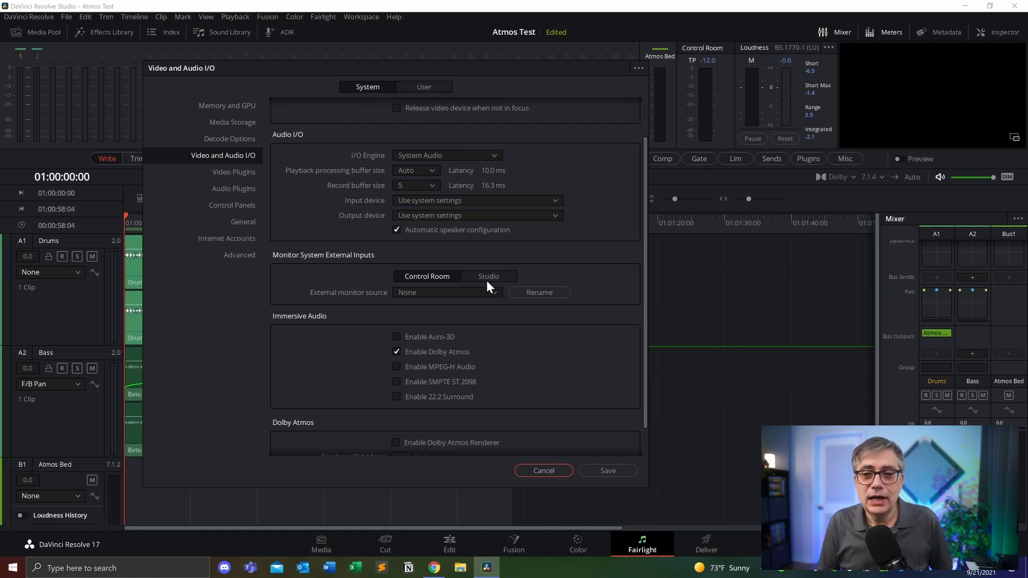
{"action": "left_click_drag", "start_coordinate": [645, 223], "coordinate": [648, 155]}
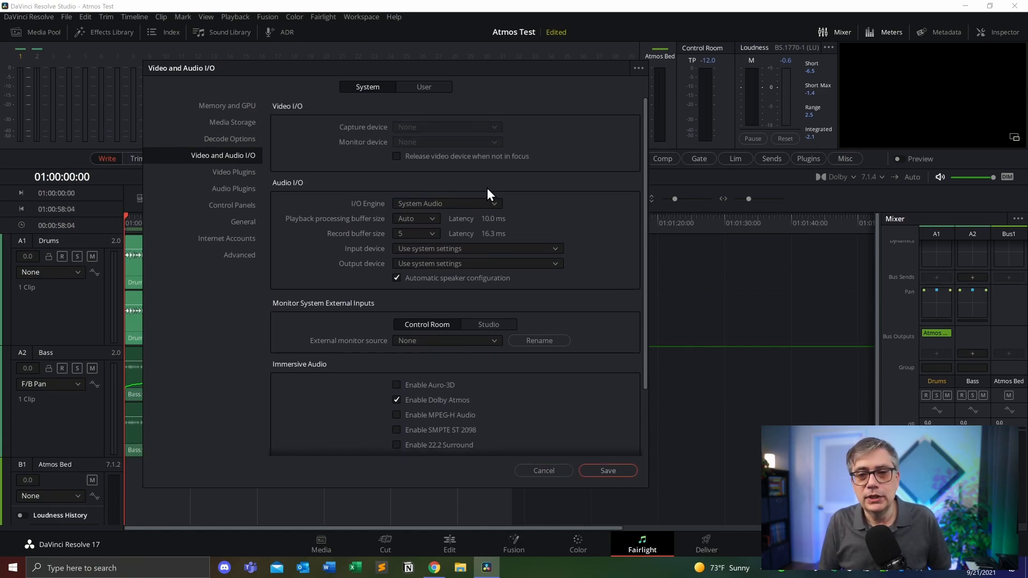
{"action": "left_click", "coordinate": [490, 204]}
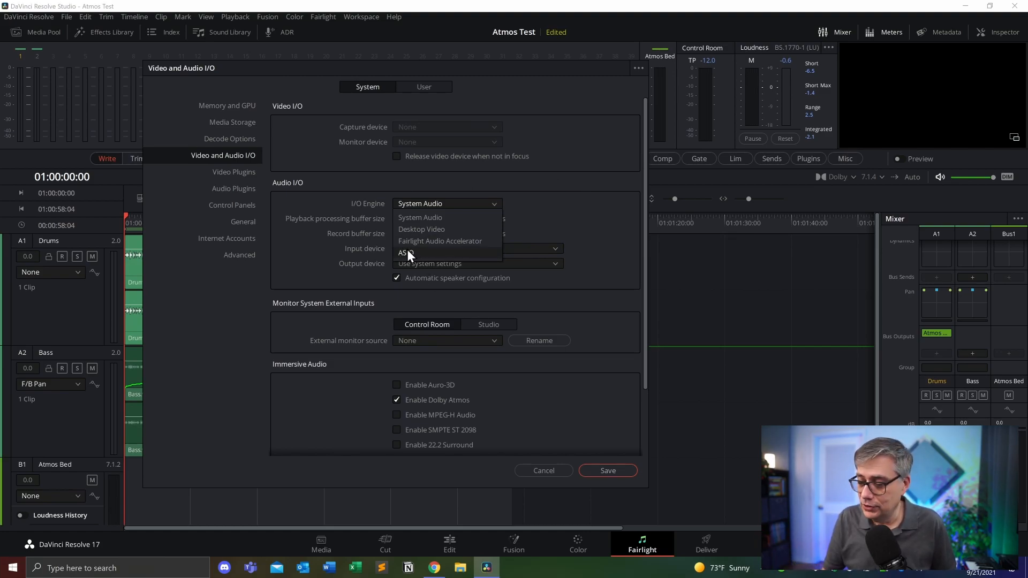
{"action": "left_click", "coordinate": [576, 200]}
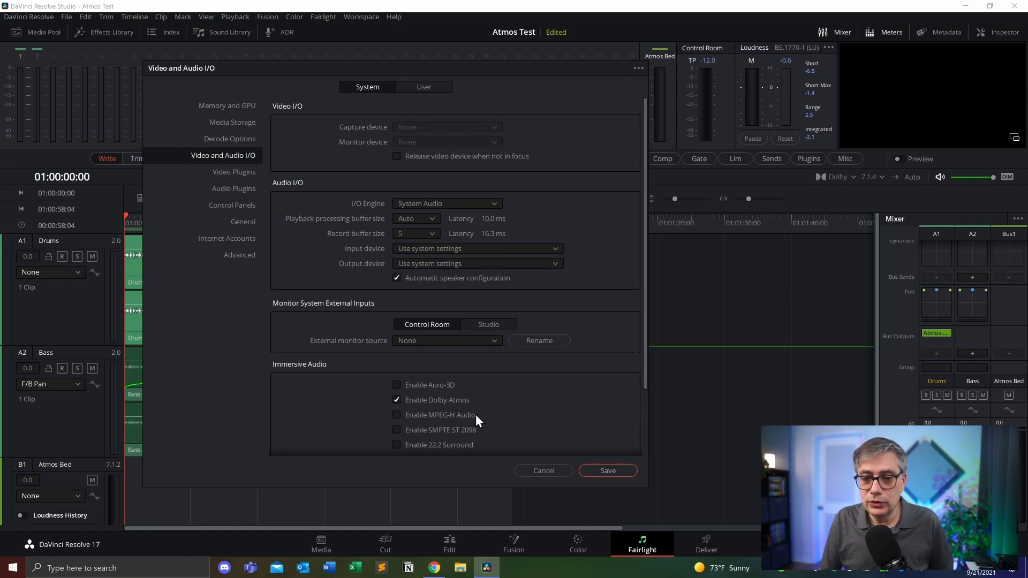
{"action": "left_click", "coordinate": [554, 469]}
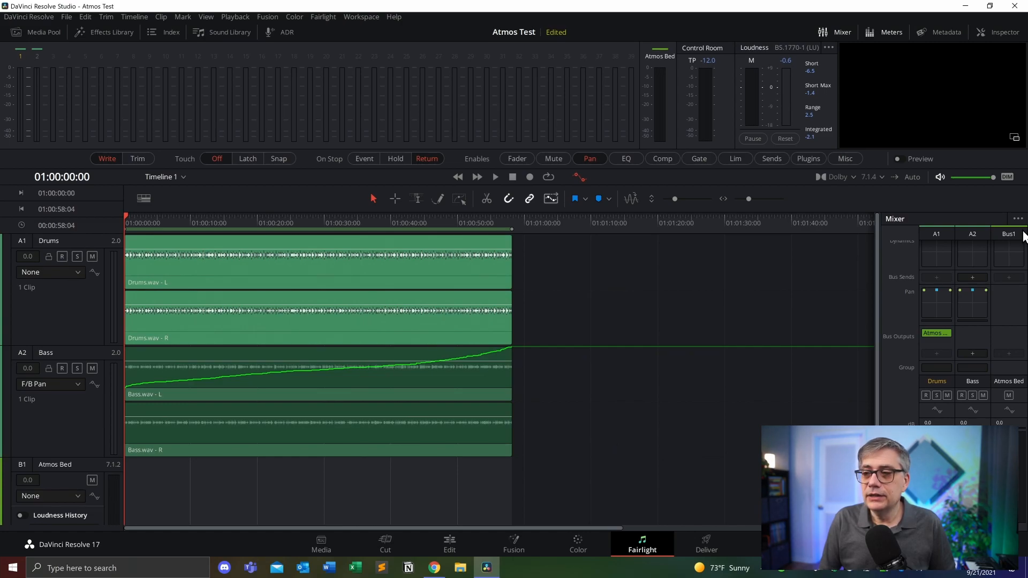
Review the Atmos Bed bus format and check which tracks are assigned to the bus
{"action": "left_click", "coordinate": [327, 17]}
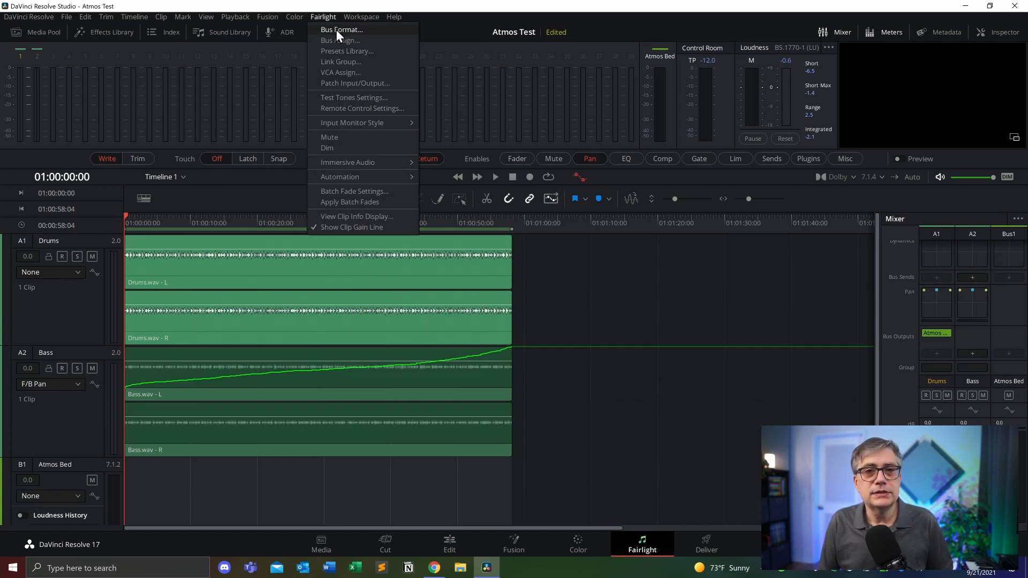
{"action": "left_click", "coordinate": [336, 31]}
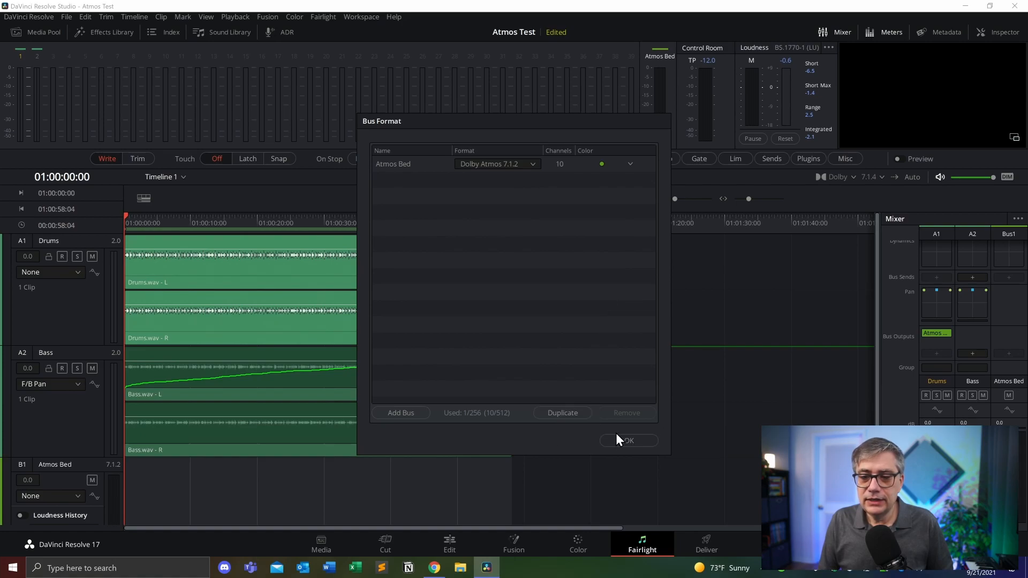
{"action": "left_click", "coordinate": [632, 443]}
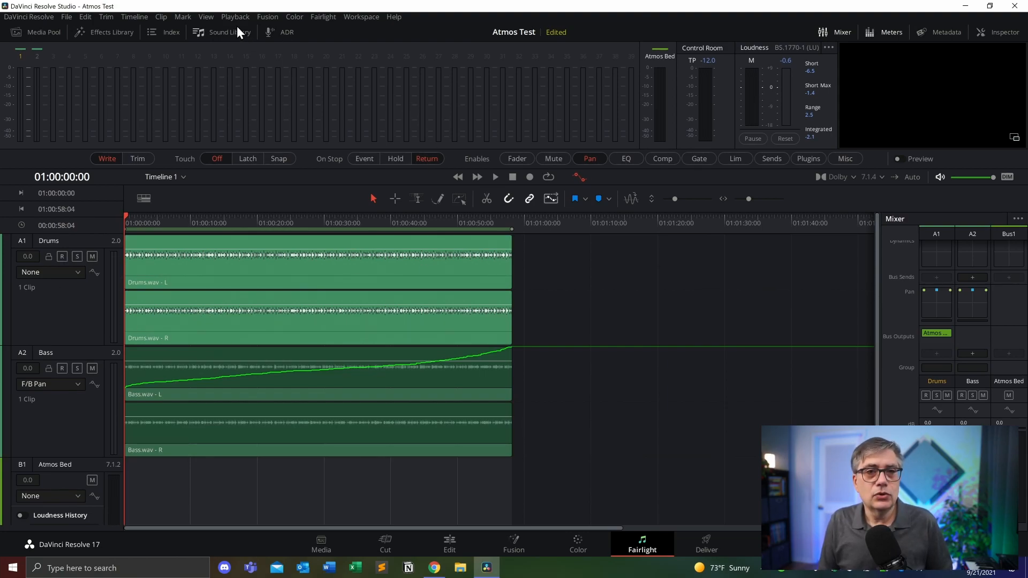
{"action": "left_click", "coordinate": [324, 18]}
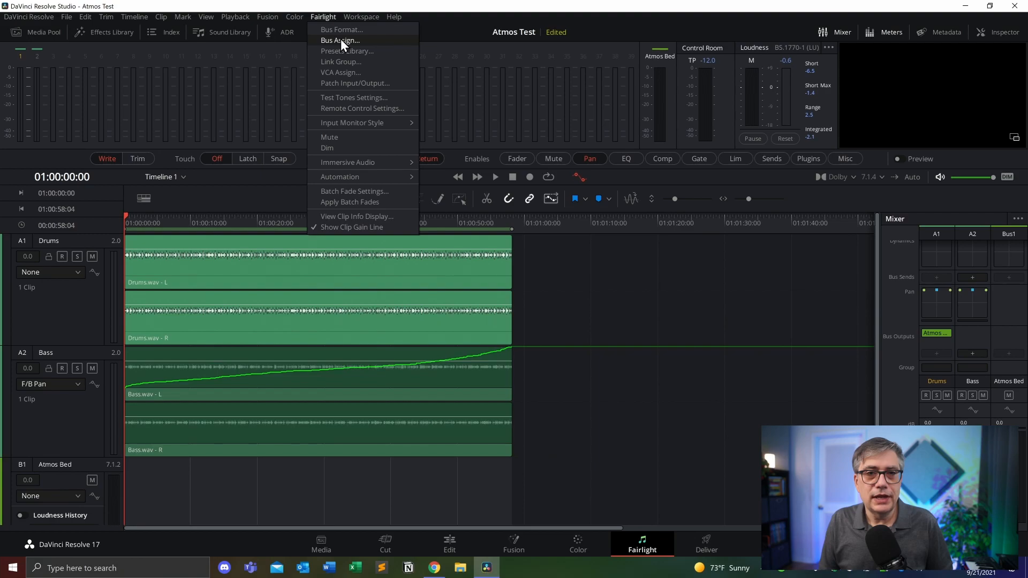
{"action": "left_click", "coordinate": [340, 40]}
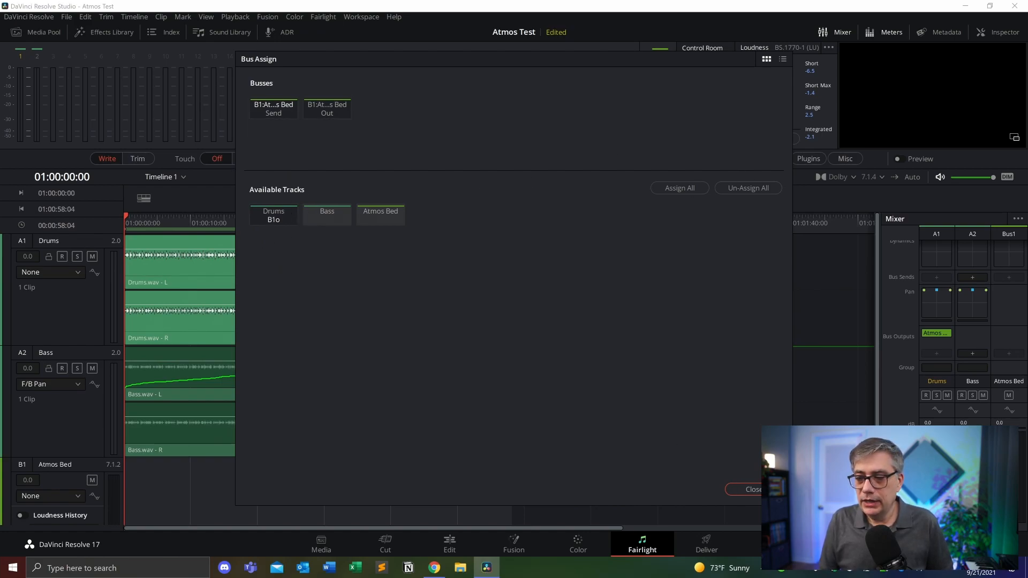
{"action": "left_click", "coordinate": [755, 490]}
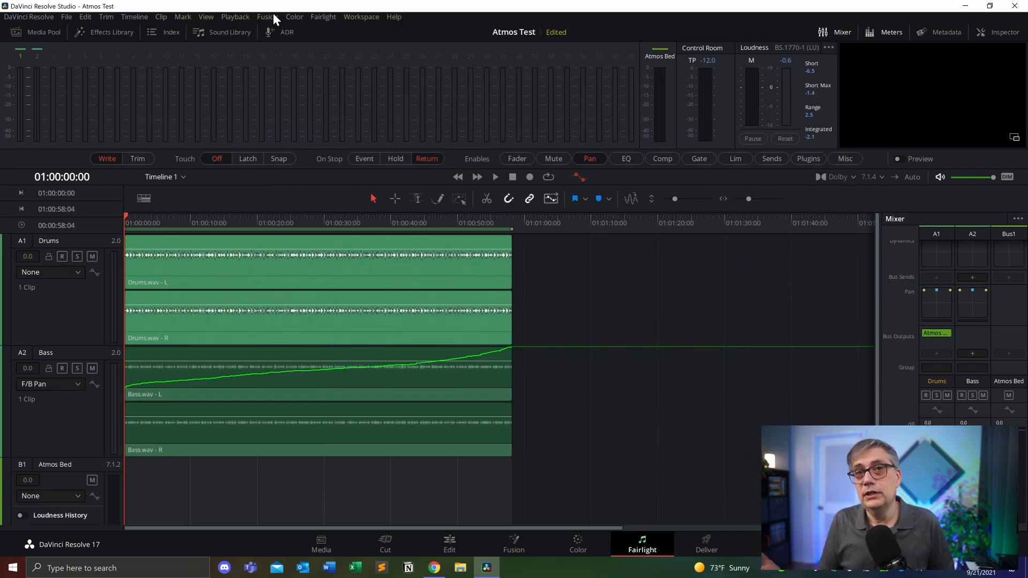
Inspect the patching to Dolby Atmos Send, first with Bus Out and then with Track Direct as the source
{"action": "left_click", "coordinate": [326, 16]}
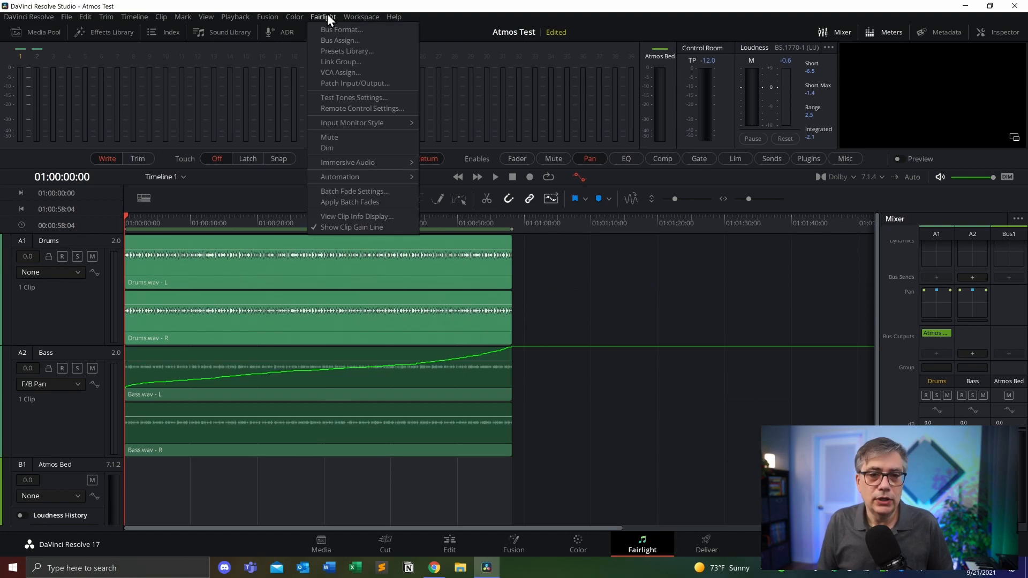
{"action": "left_click", "coordinate": [356, 84]}
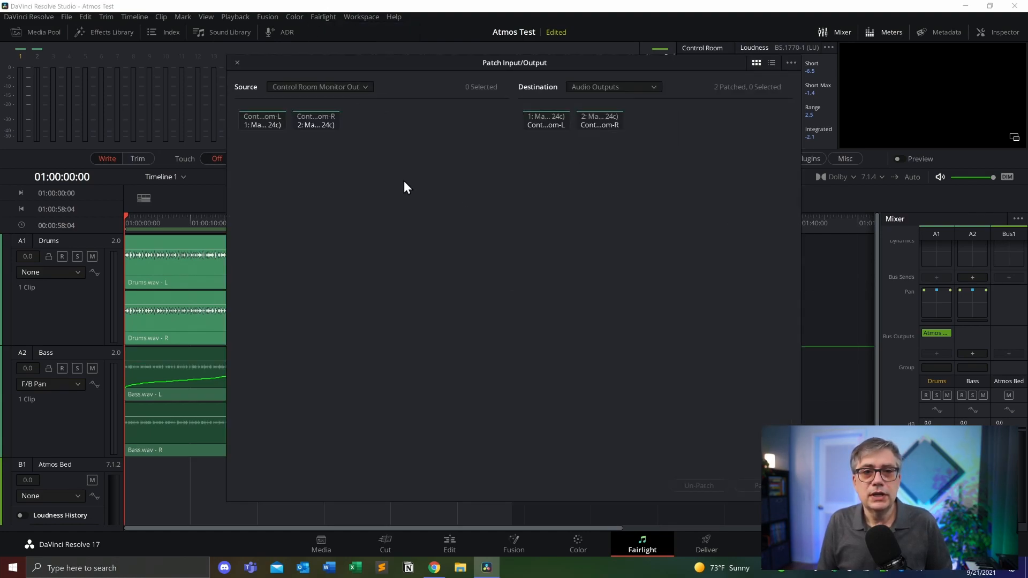
{"action": "left_click", "coordinate": [341, 86]}
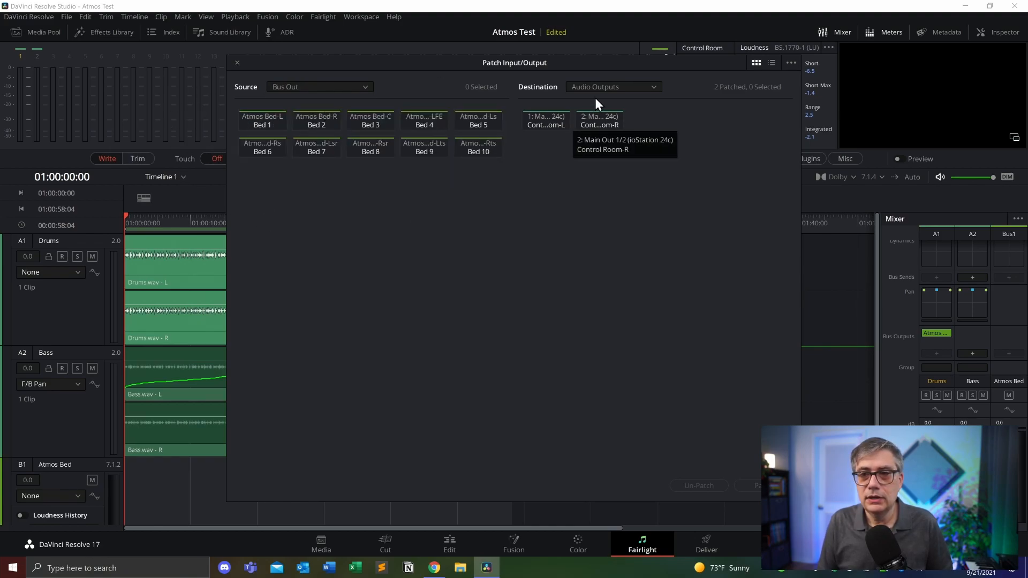
{"action": "left_click", "coordinate": [637, 86]}
{"action": "left_click", "coordinate": [625, 147]}
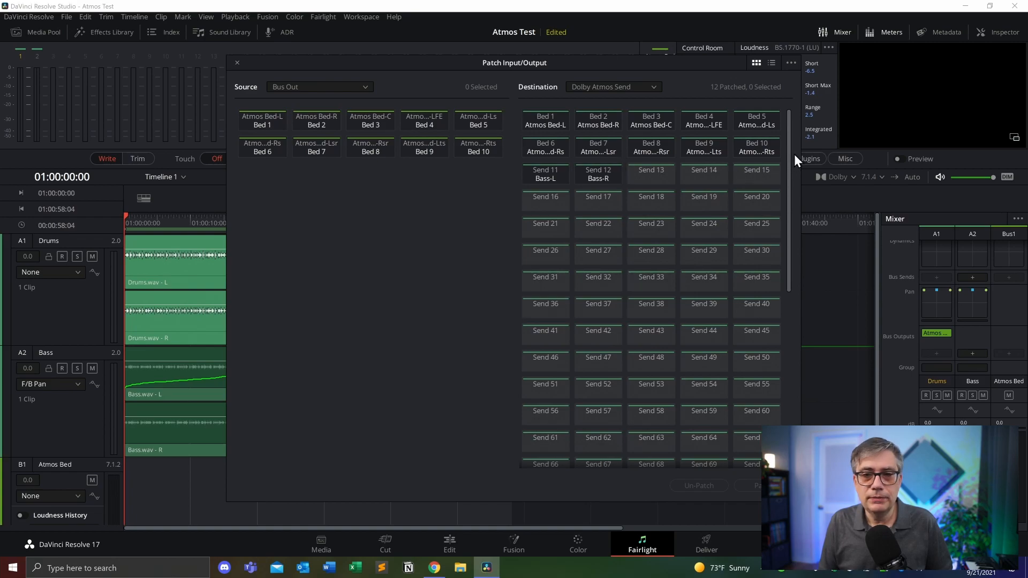
{"action": "left_click", "coordinate": [358, 88]}
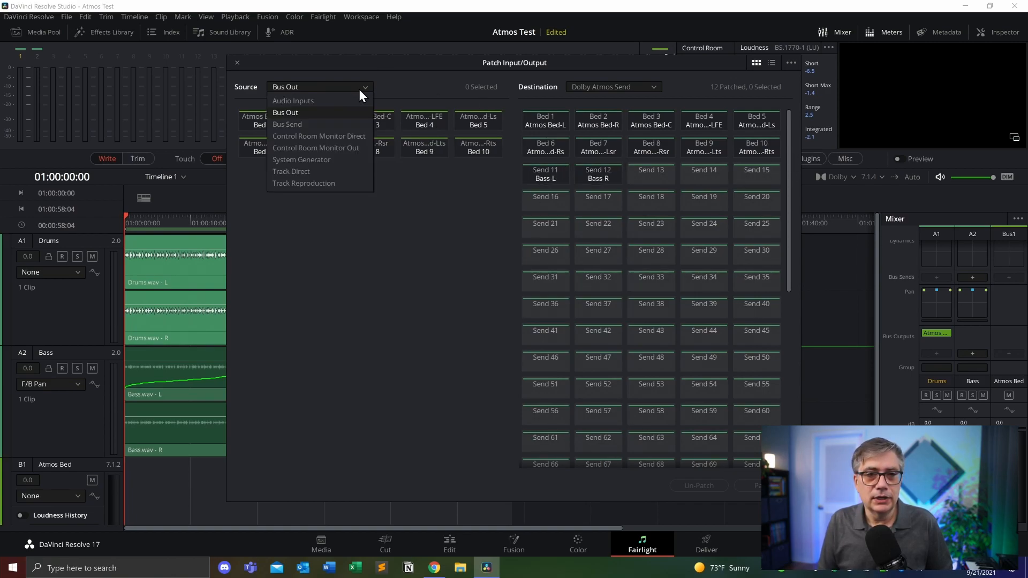
{"action": "left_click", "coordinate": [322, 171]}
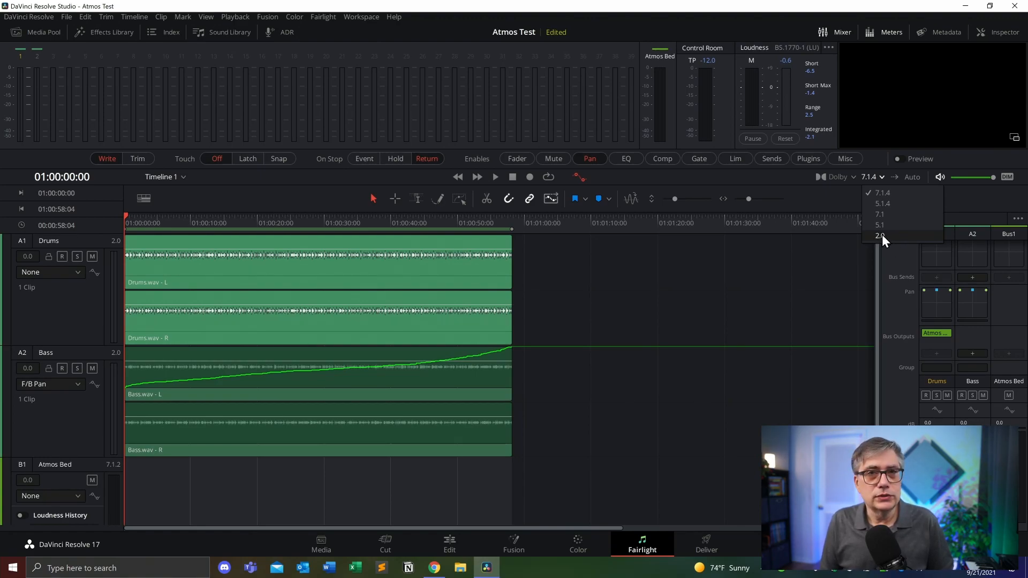
Check the available Dolby monitoring formats, keep the current one, and play the timeline from its start
{"action": "left_click", "coordinate": [832, 265]}
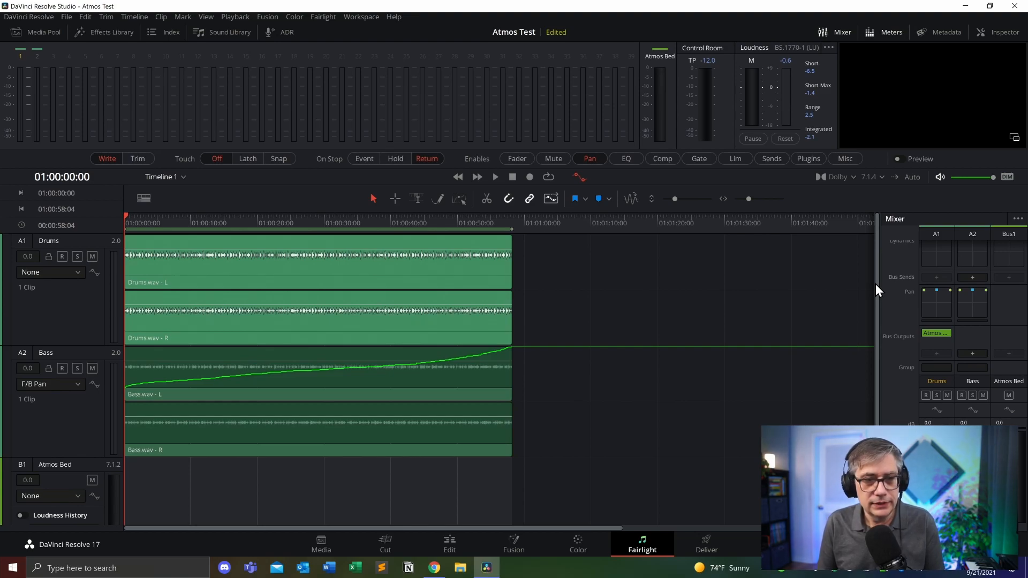
{"action": "key", "text": "space"}
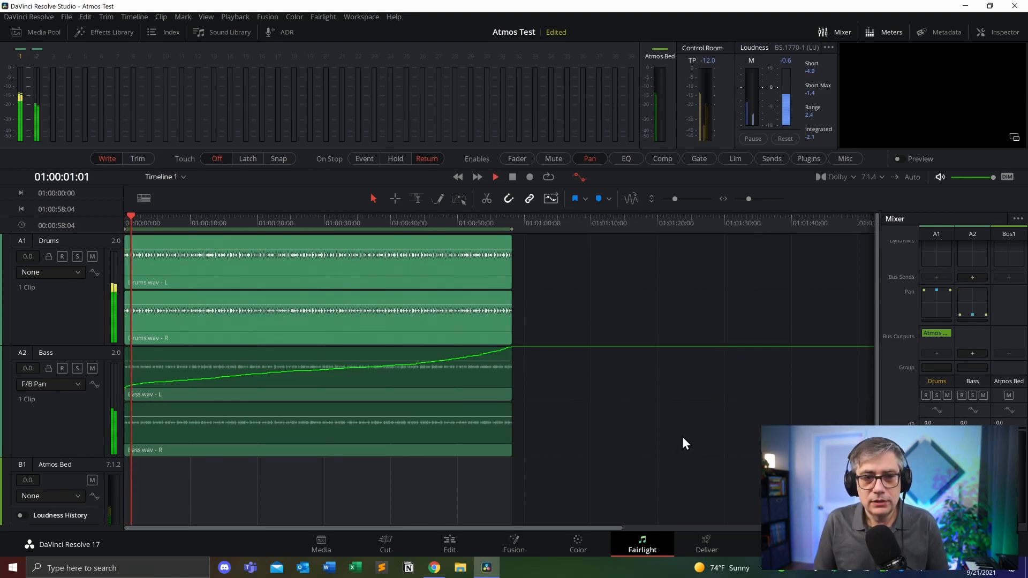
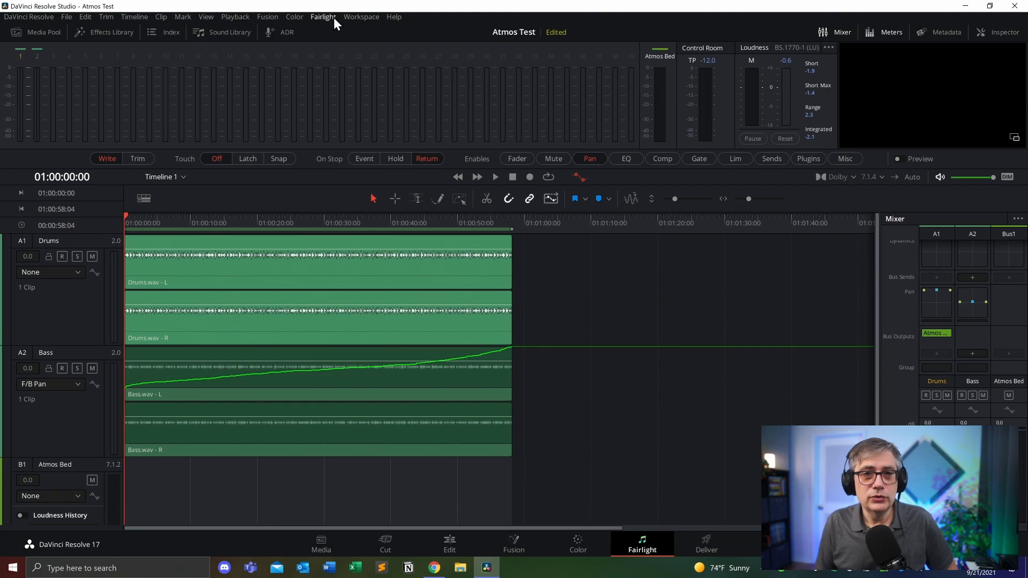
Set up an immersive master export with Timeline Name as the file name and Dolby Atmos ADM BWF as the format
{"action": "left_click", "coordinate": [323, 16]}
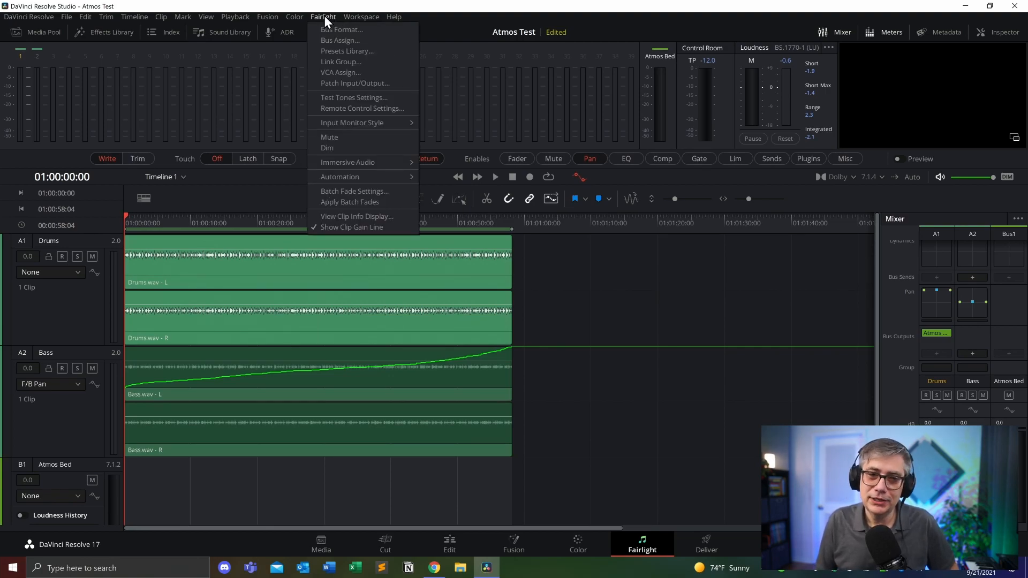
{"action": "mouse_move", "coordinate": [349, 165]}
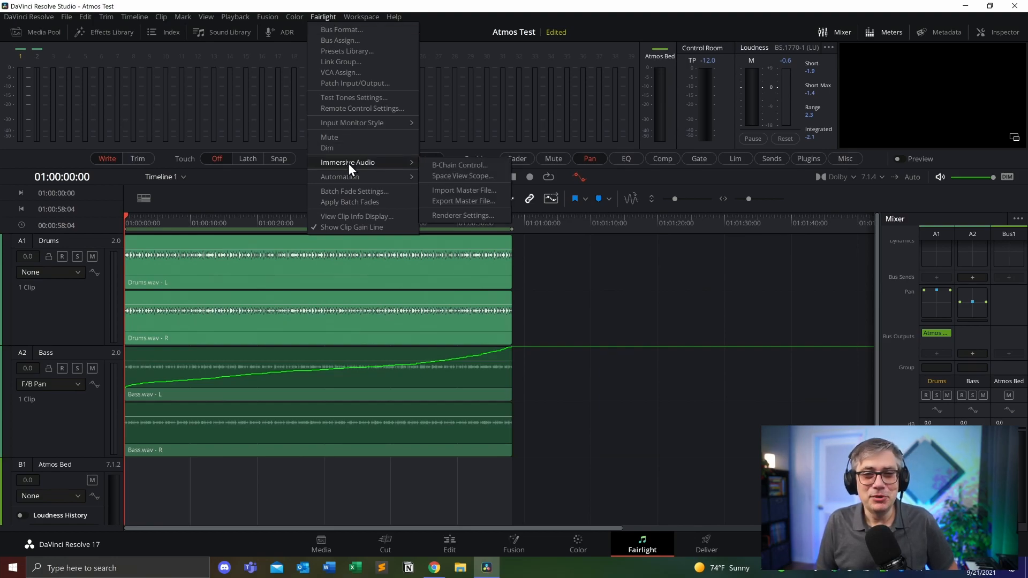
{"action": "left_click", "coordinate": [470, 202]}
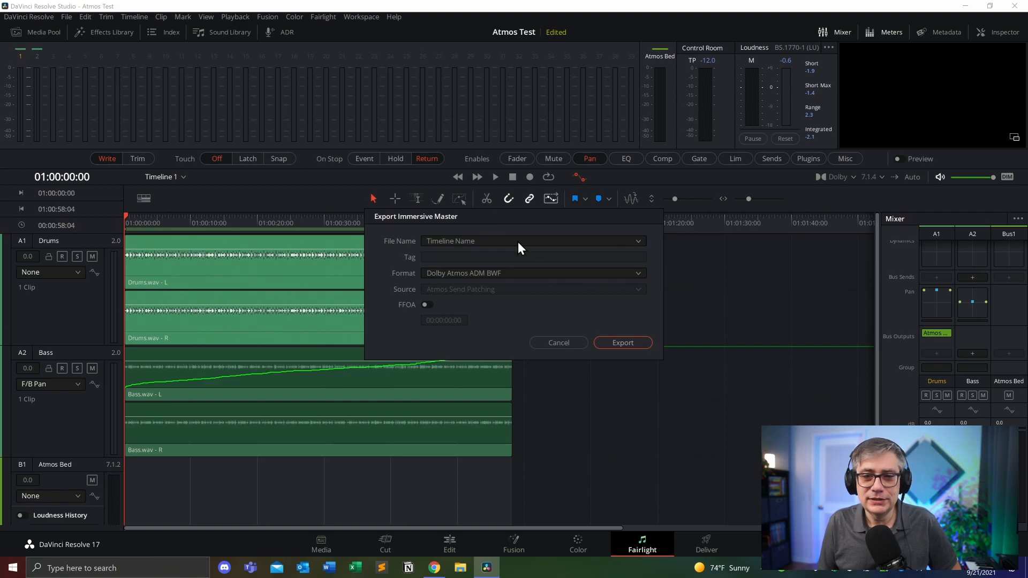
{"action": "left_click_drag", "start_coordinate": [510, 213], "coordinate": [387, 102]}
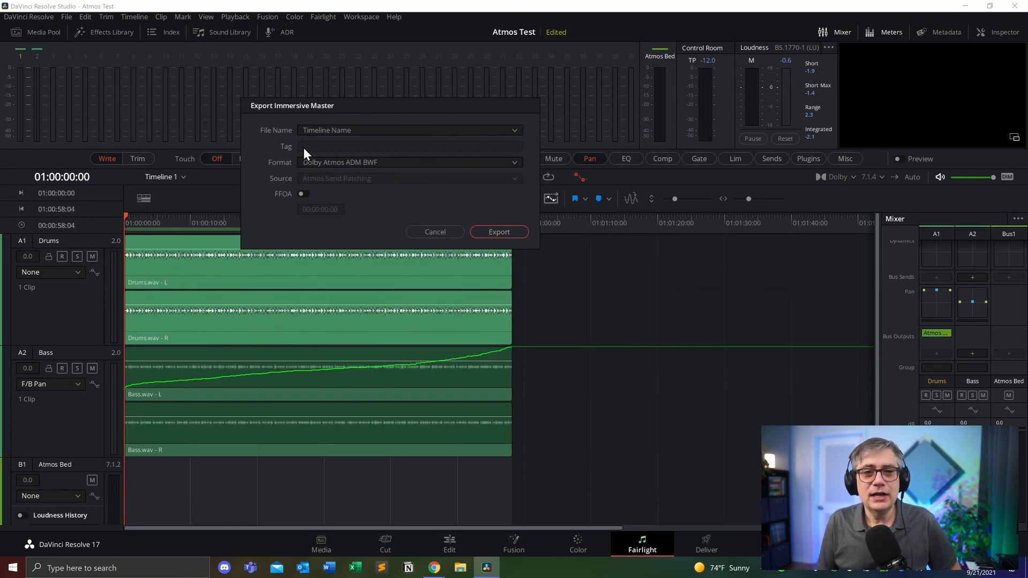
{"action": "left_click", "coordinate": [394, 133]}
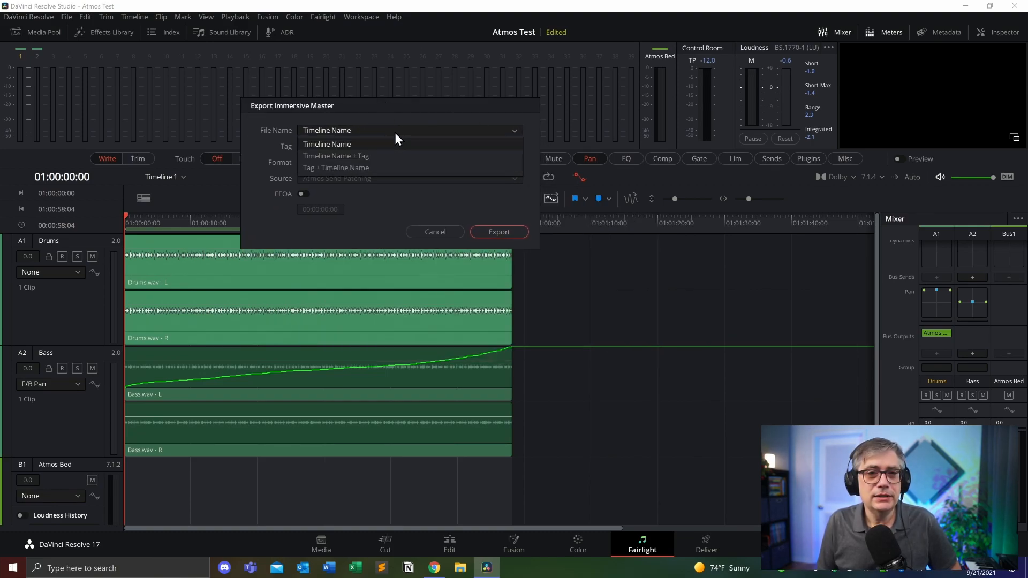
{"action": "left_click", "coordinate": [391, 130]}
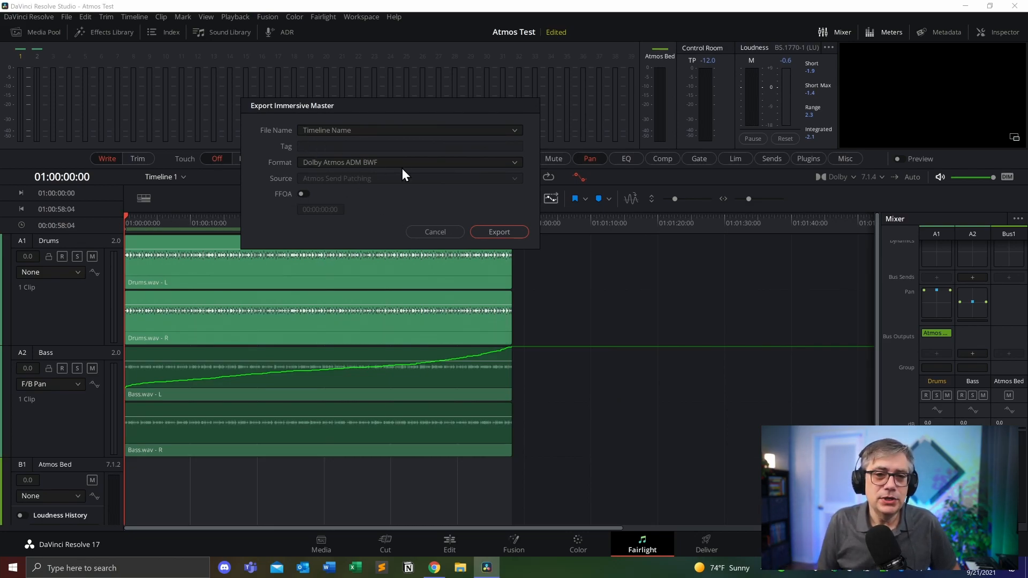
{"action": "left_click", "coordinate": [514, 163]}
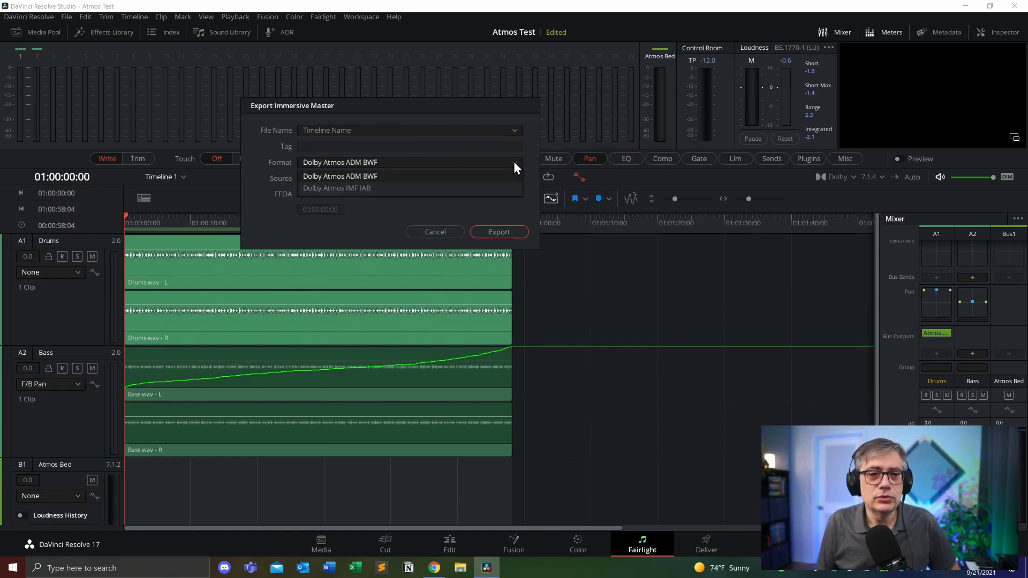
{"action": "left_click", "coordinate": [377, 164]}
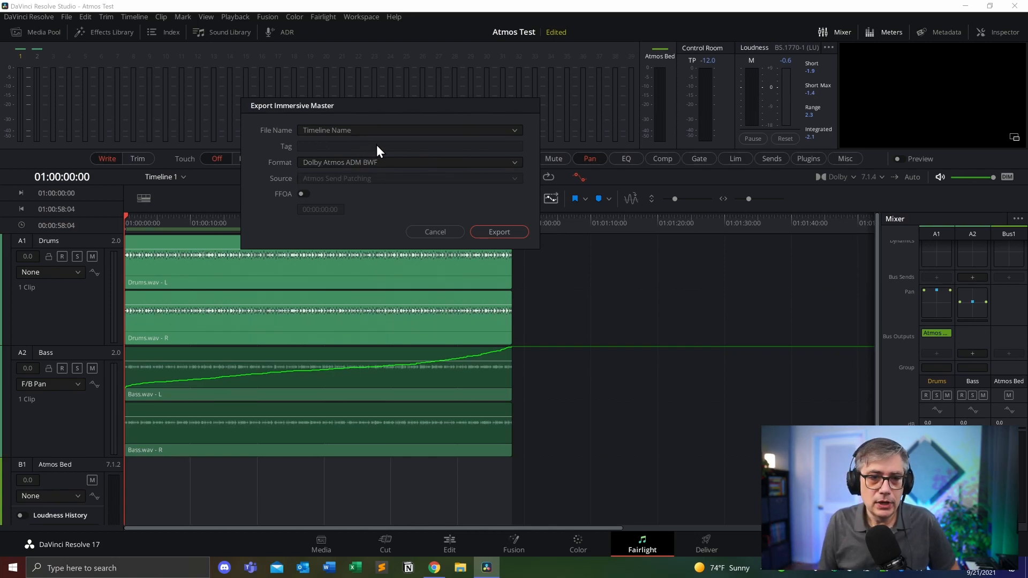
Export the Dolby Atmos ADM master file to the Desktop as Timeline 1.wav
{"action": "left_click", "coordinate": [509, 233]}
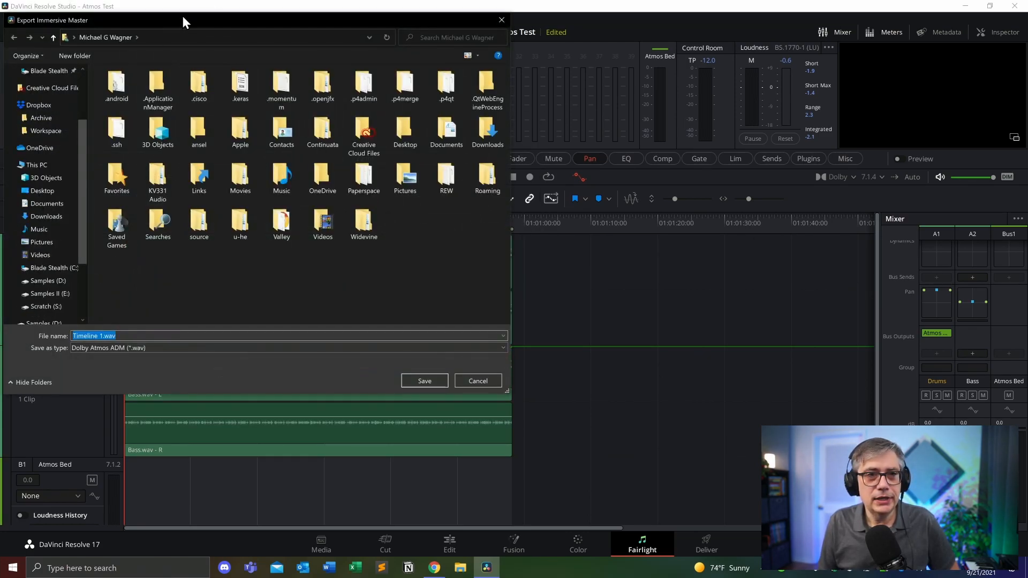
{"action": "left_click_drag", "start_coordinate": [206, 18], "coordinate": [407, 74]}
{"action": "left_click", "coordinate": [248, 151]}
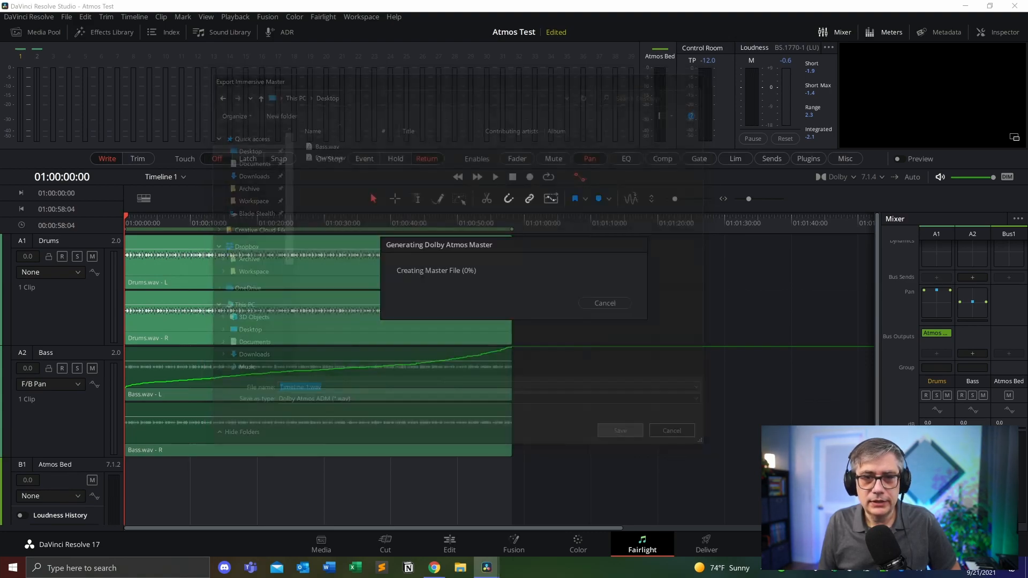
{"action": "left_click", "coordinate": [626, 437]}
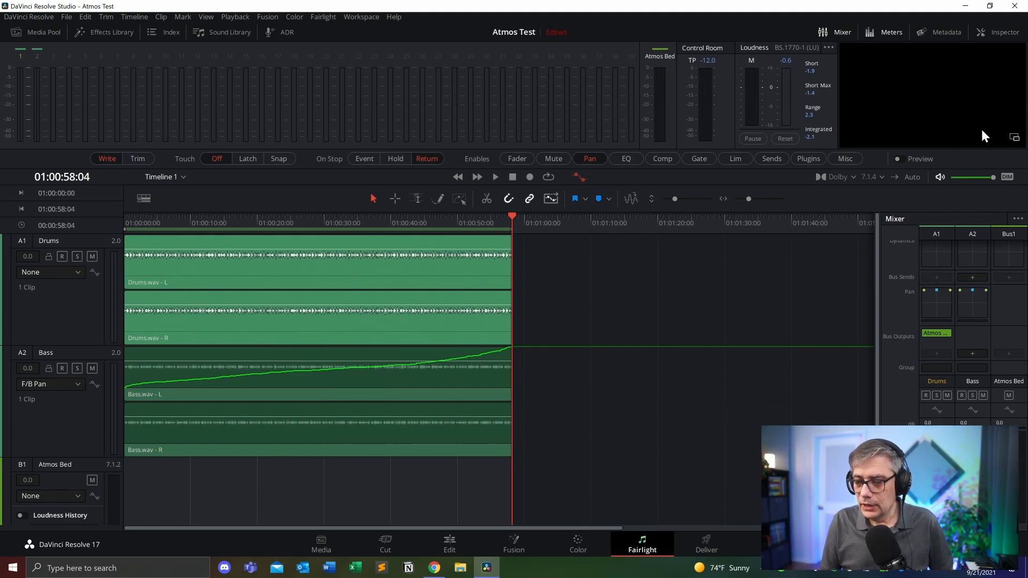
Close DaVinci Resolve and save the changes to the Atmos Test project
{"action": "left_click", "coordinate": [1016, 9]}
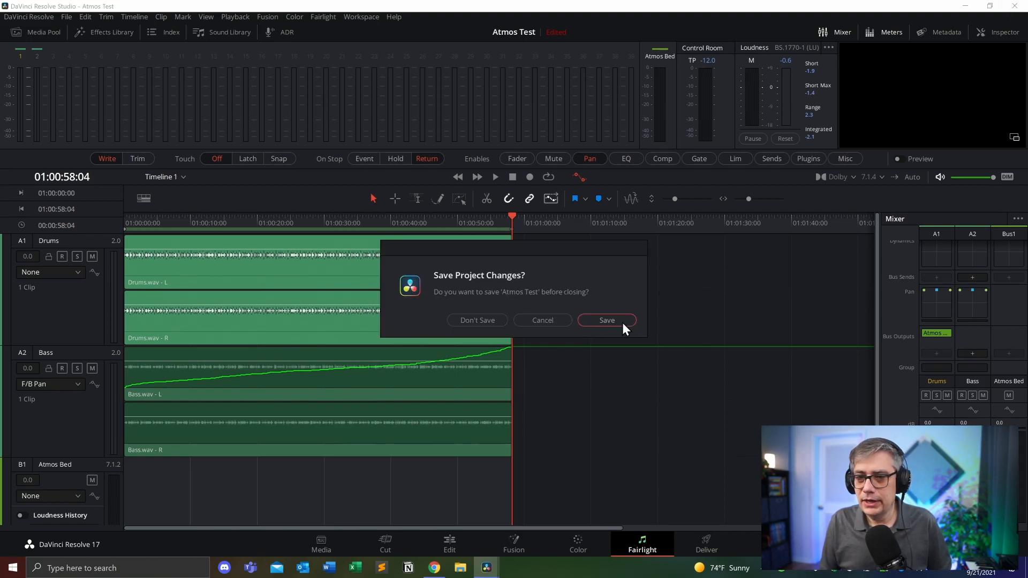
{"action": "left_click", "coordinate": [613, 320]}
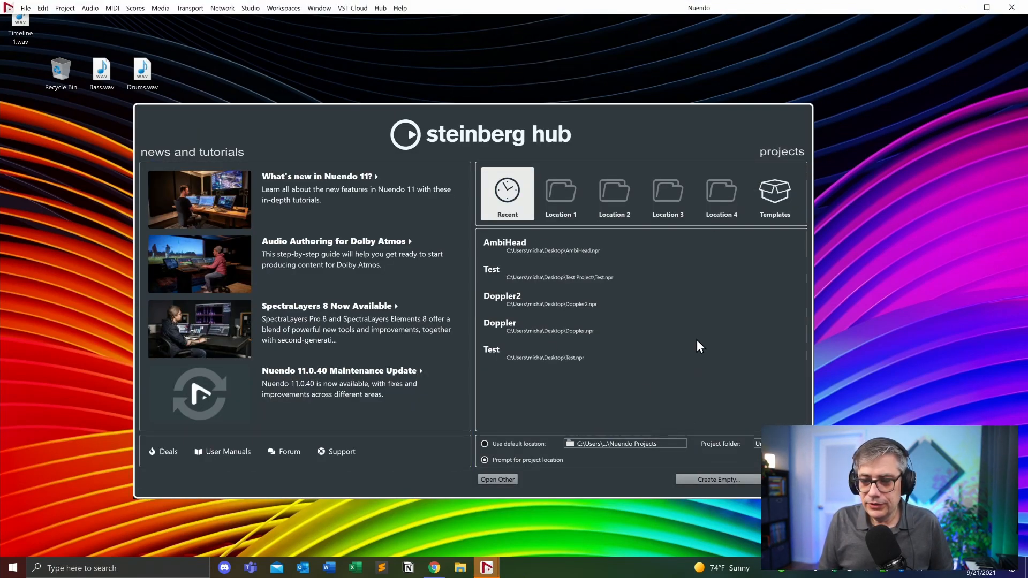
Create an empty Nuendo project with the Desktop as its project folder
{"action": "left_click", "coordinate": [725, 481]}
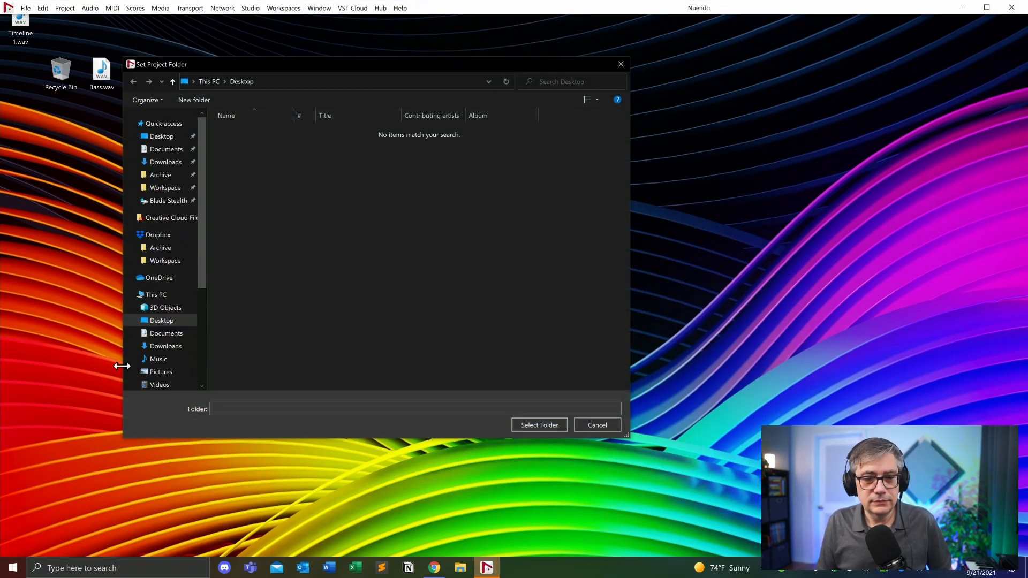
{"action": "left_click", "coordinate": [539, 426]}
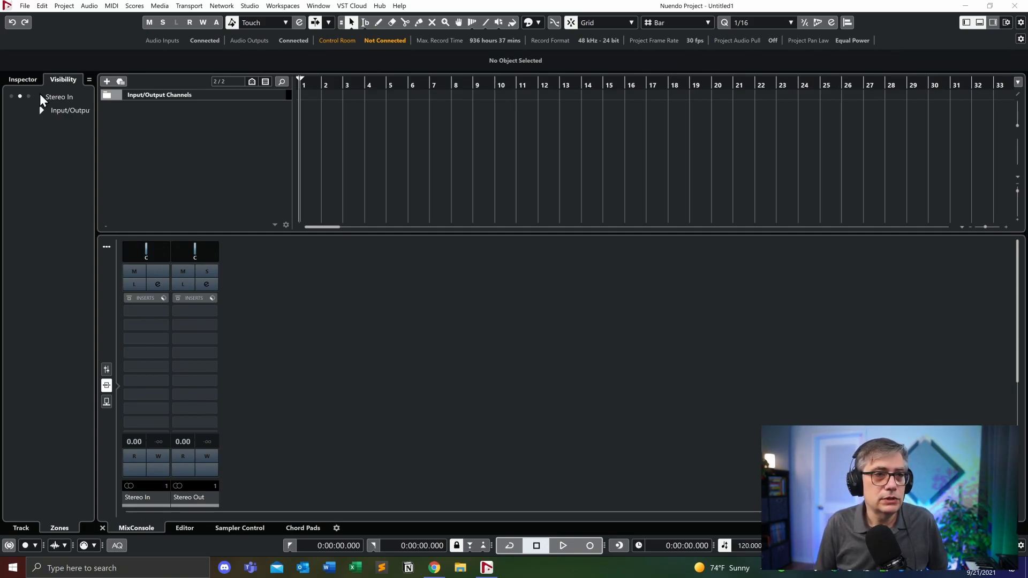
Start an ADM import of Timeline 1.wav from the Desktop
{"action": "left_click", "coordinate": [24, 8]}
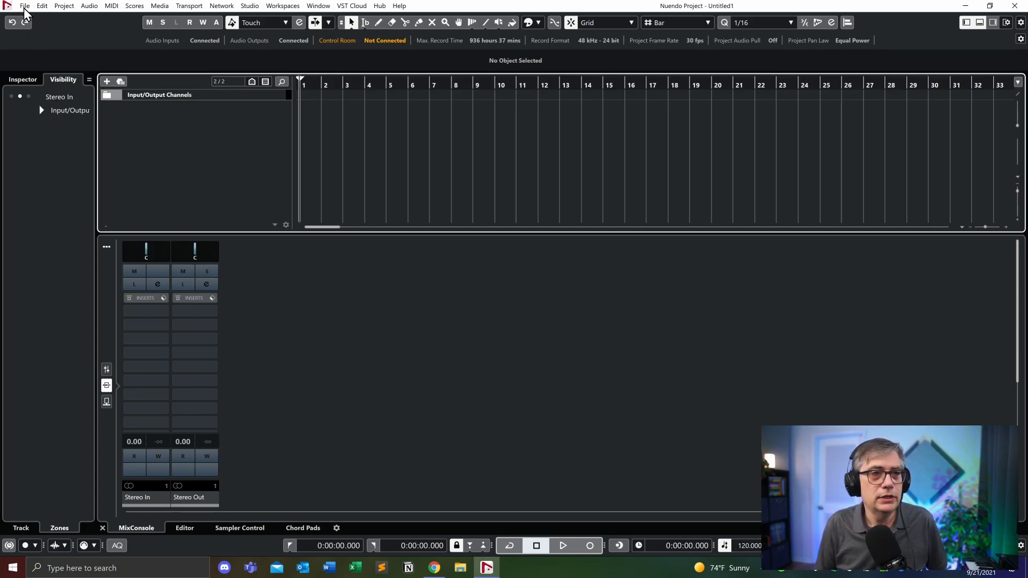
{"action": "left_click", "coordinate": [25, 7]}
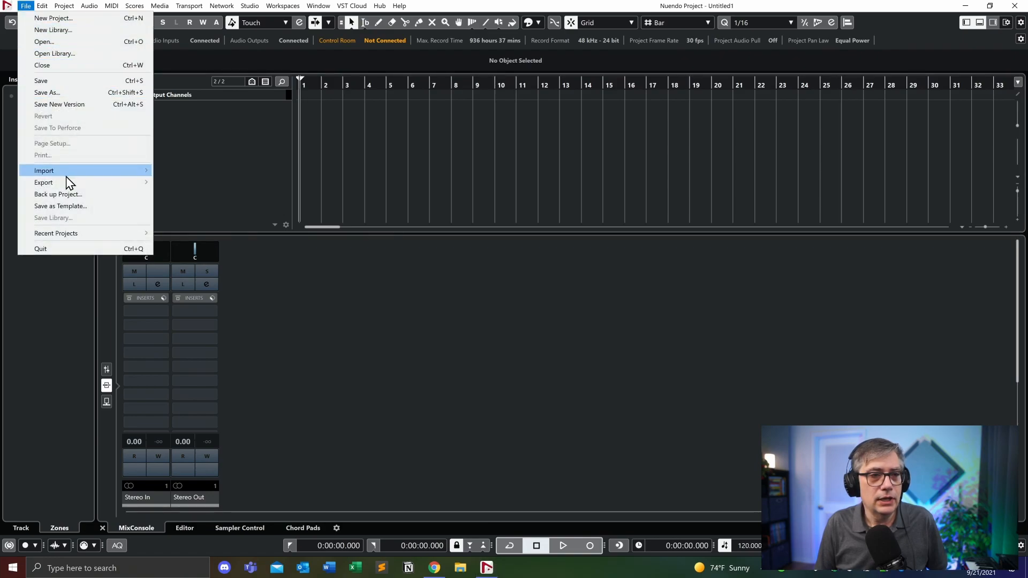
{"action": "mouse_move", "coordinate": [68, 172]}
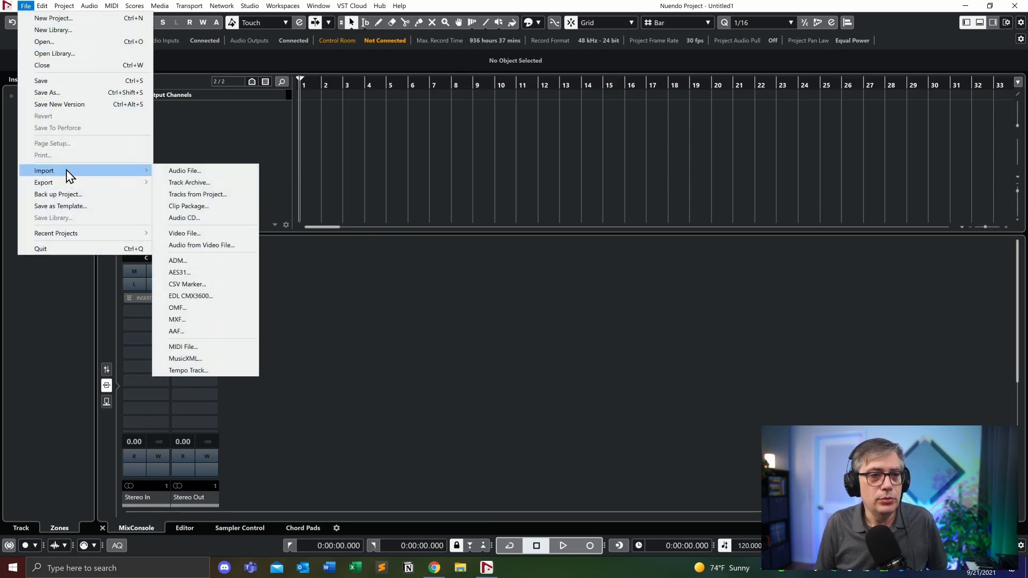
{"action": "left_click", "coordinate": [184, 264]}
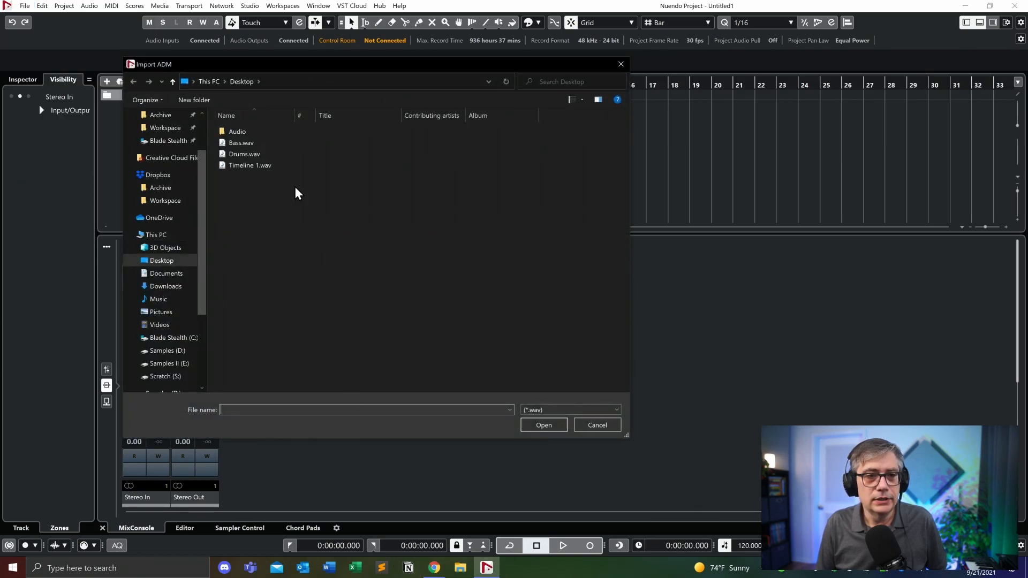
{"action": "left_click", "coordinate": [249, 166]}
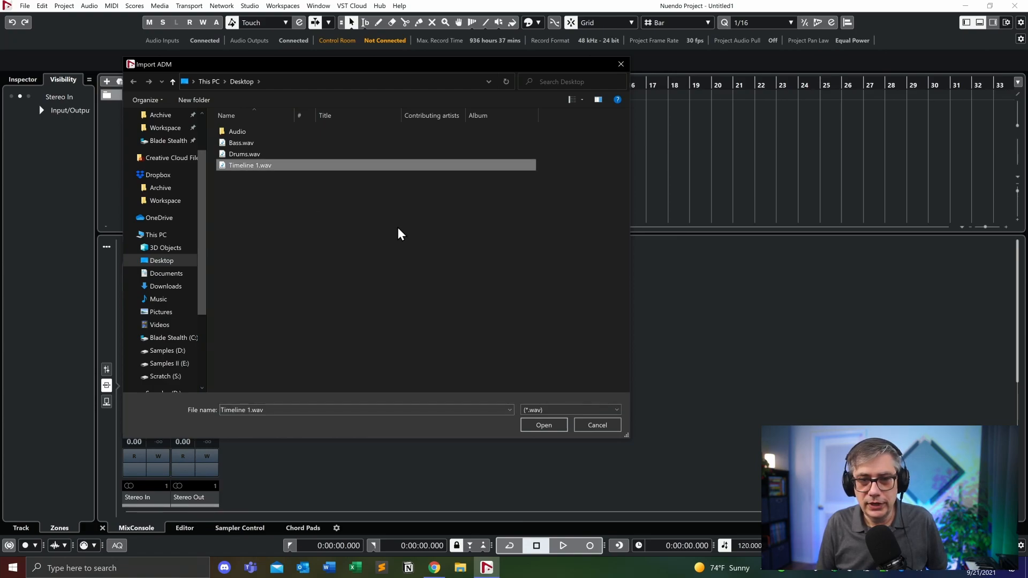
{"action": "left_click", "coordinate": [544, 425]}
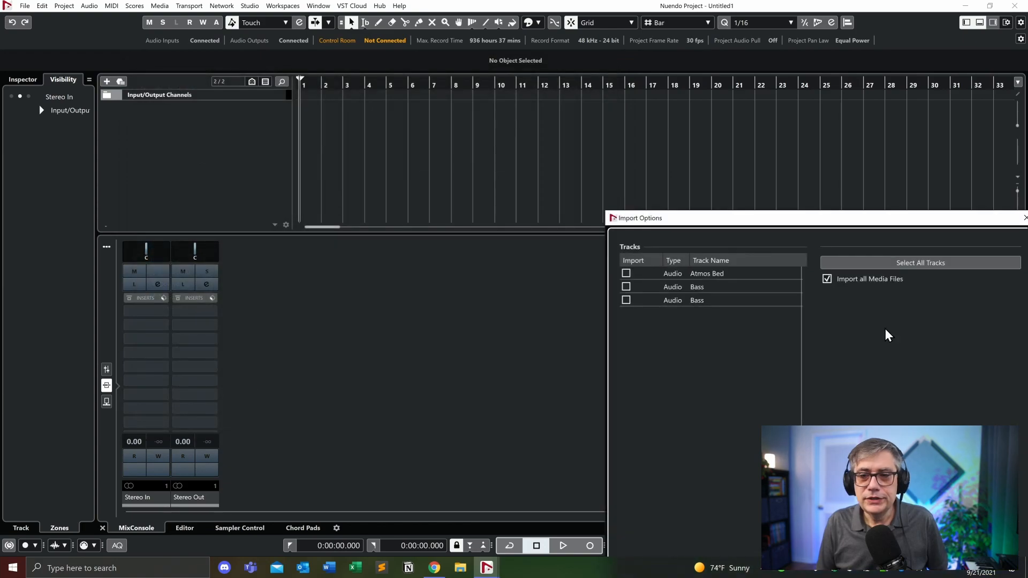
Import the Atmos Bed and both Bass tracks, keeping the import of all media files enabled
{"action": "left_click_drag", "start_coordinate": [851, 226], "coordinate": [401, 61]}
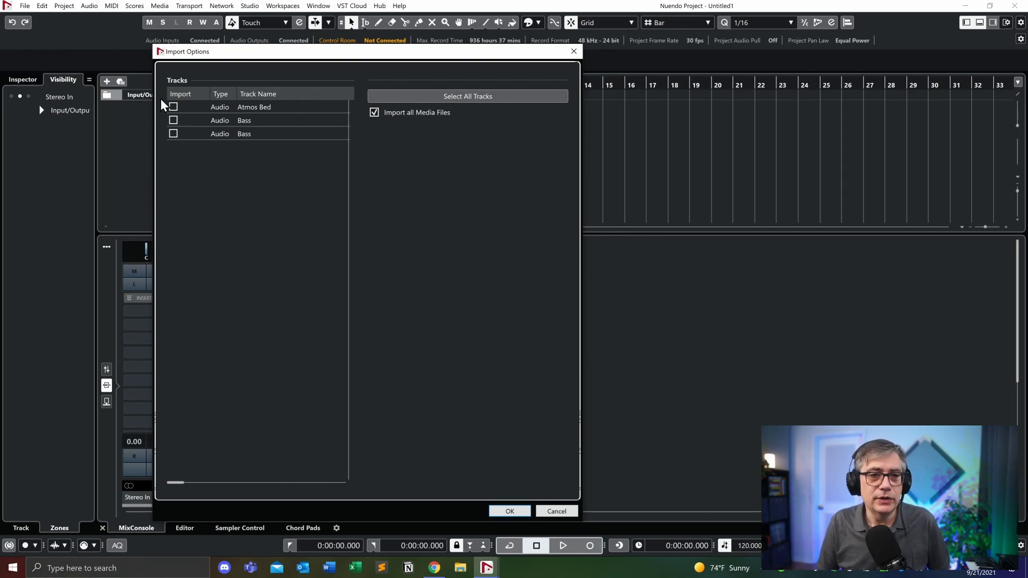
{"action": "left_click", "coordinate": [174, 108]}
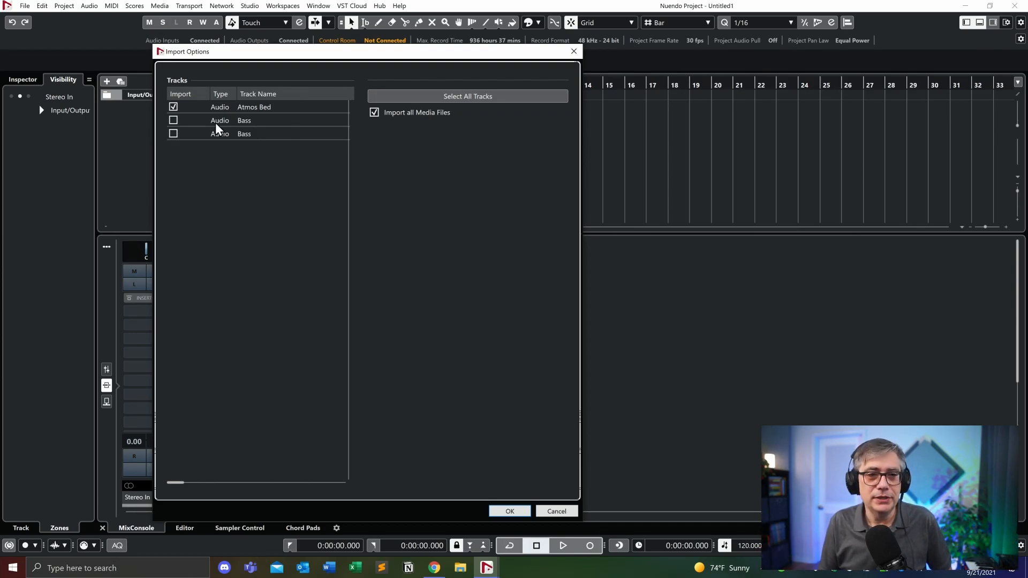
{"action": "left_click", "coordinate": [173, 120]}
{"action": "left_click", "coordinate": [173, 133]}
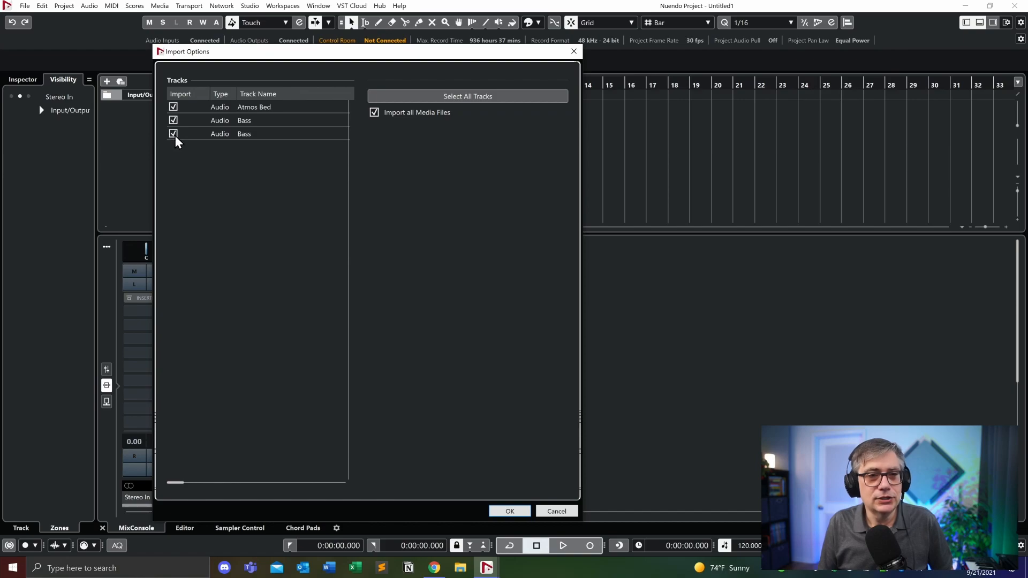
{"action": "left_click", "coordinate": [515, 511]}
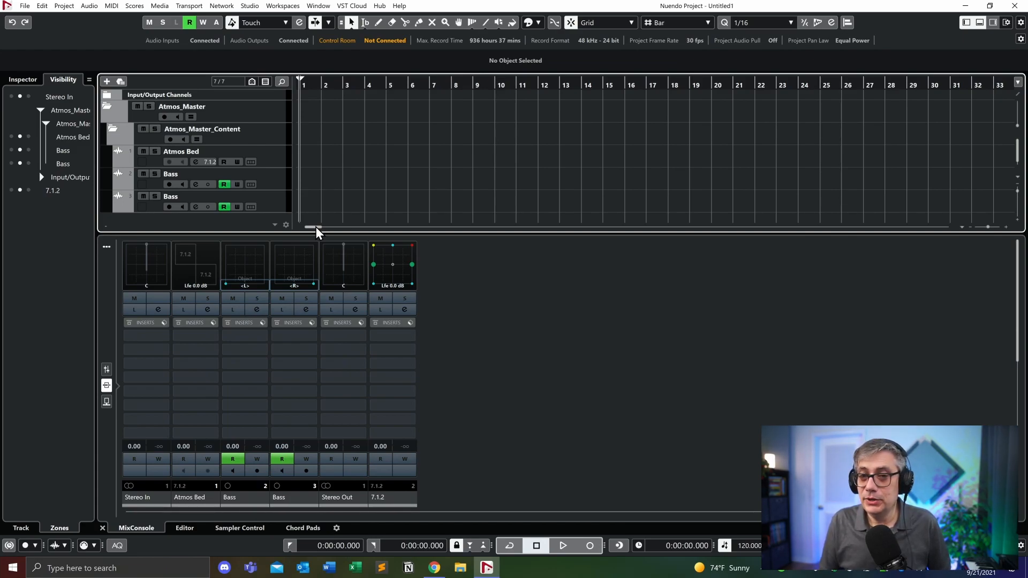
{"action": "left_click_drag", "start_coordinate": [314, 231], "coordinate": [981, 238]}
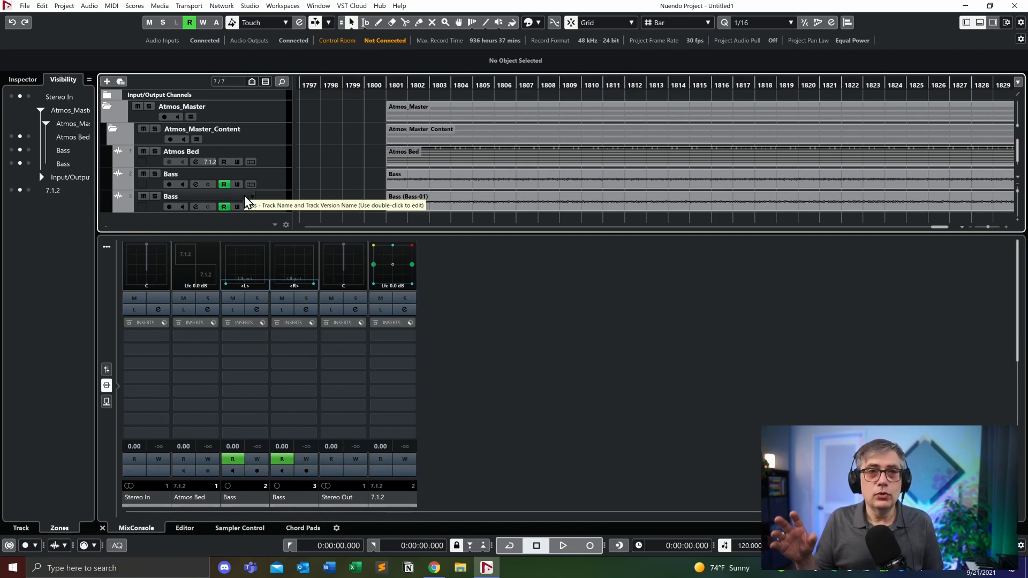
Add one group track named Atmos Bus with a 7.1.4 configuration, routed to Stereo Out
{"action": "right_click", "coordinate": [204, 221]}
{"action": "left_click", "coordinate": [252, 289]}
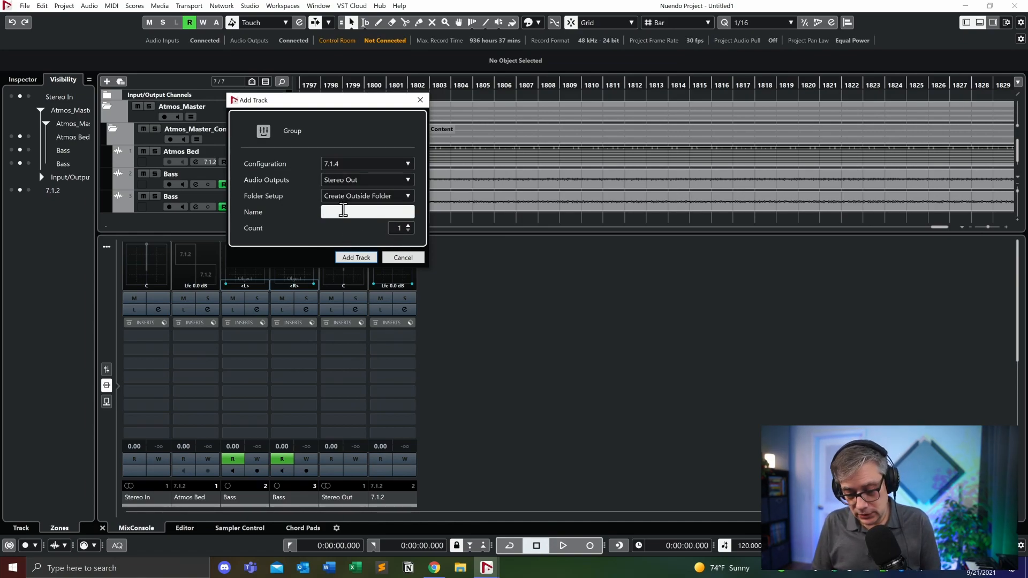
{"action": "type", "text": "Atmos"}
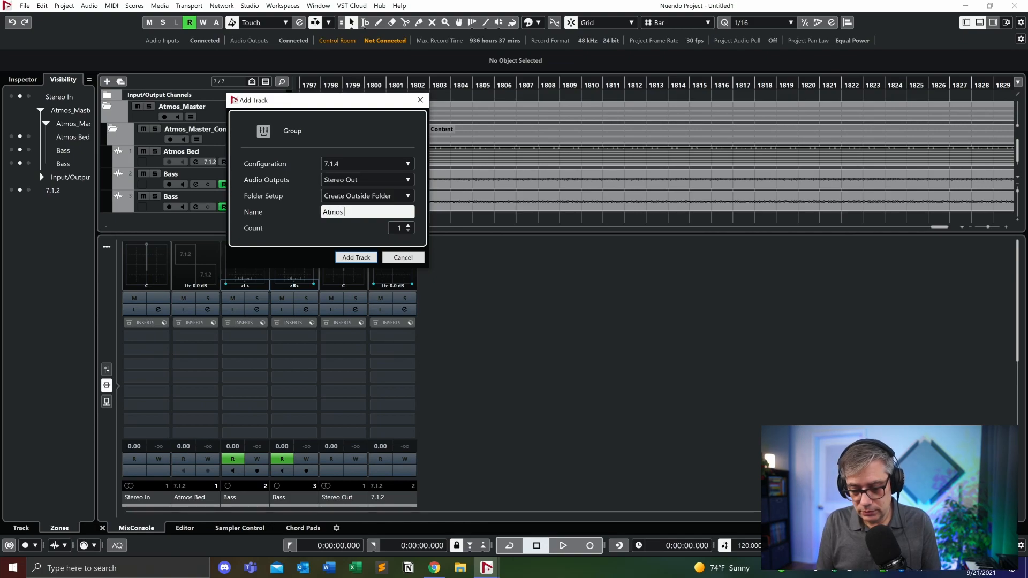
{"action": "type", "text": " Bus"}
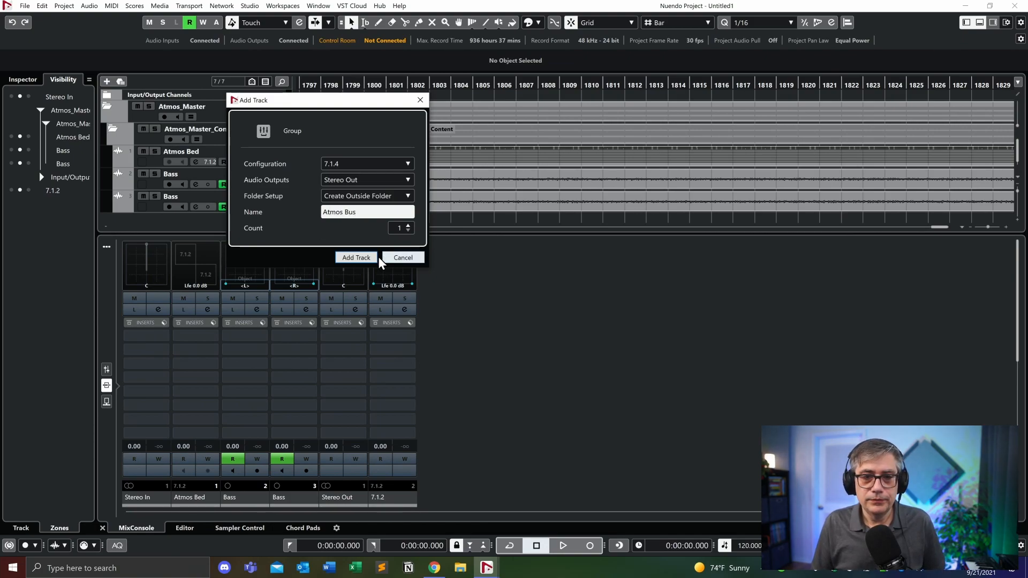
{"action": "left_click", "coordinate": [368, 259]}
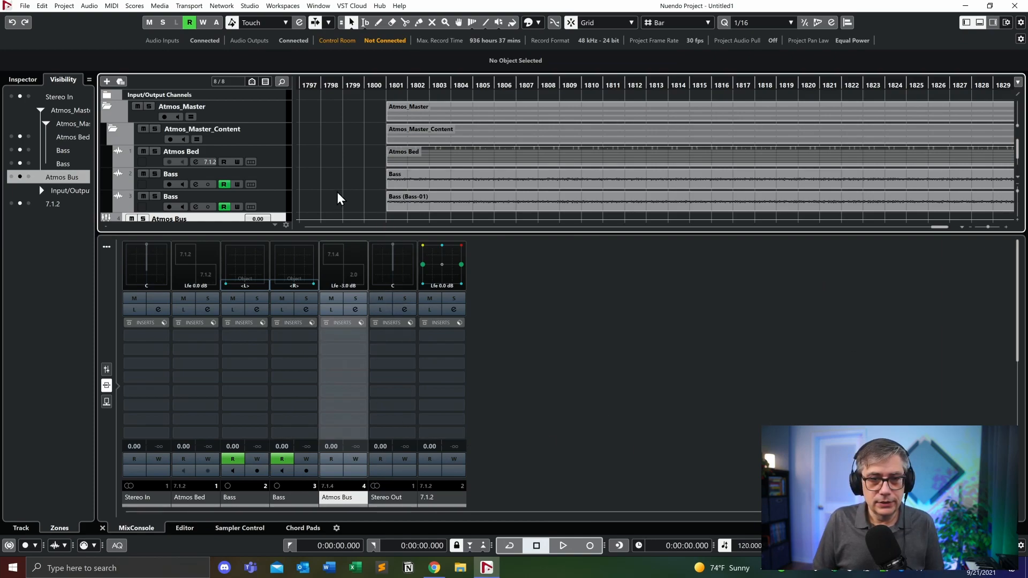
Insert the Renderer for Dolby Atmos plug-in in the first insert slot of the Atmos Bus channel
{"action": "scroll", "coordinate": [207, 169], "scroll_direction": "down", "scroll_amount": 2}
{"action": "scroll", "coordinate": [207, 169], "scroll_direction": "up", "scroll_amount": 1}
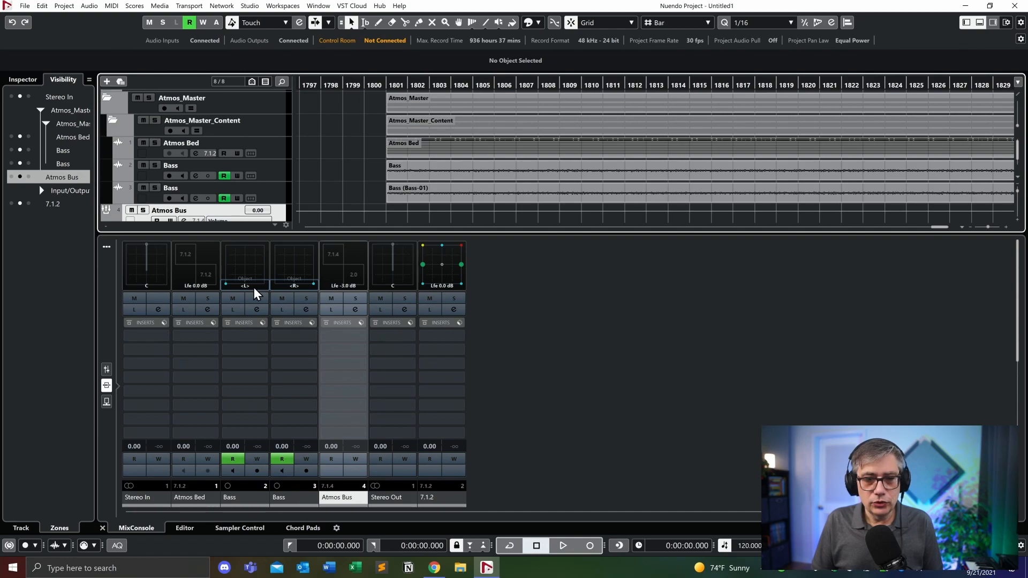
{"action": "left_click", "coordinate": [363, 338]}
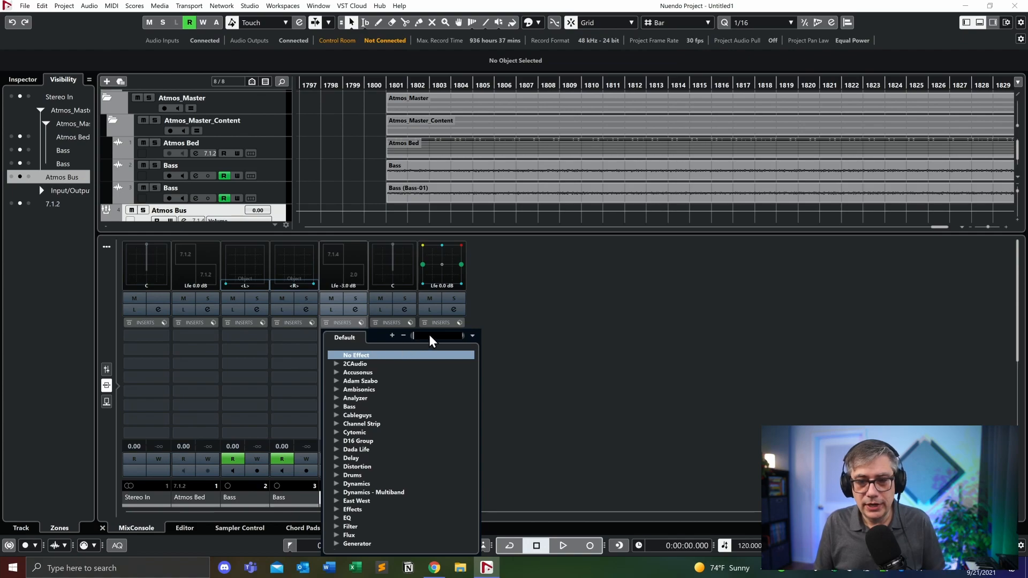
{"action": "type", "text": "dolby"}
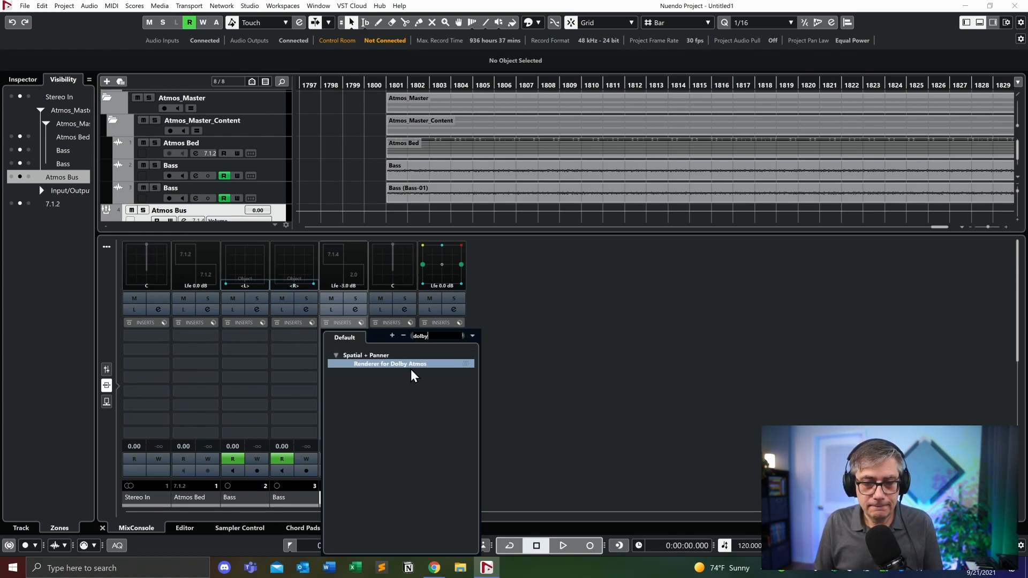
{"action": "left_click", "coordinate": [412, 365]}
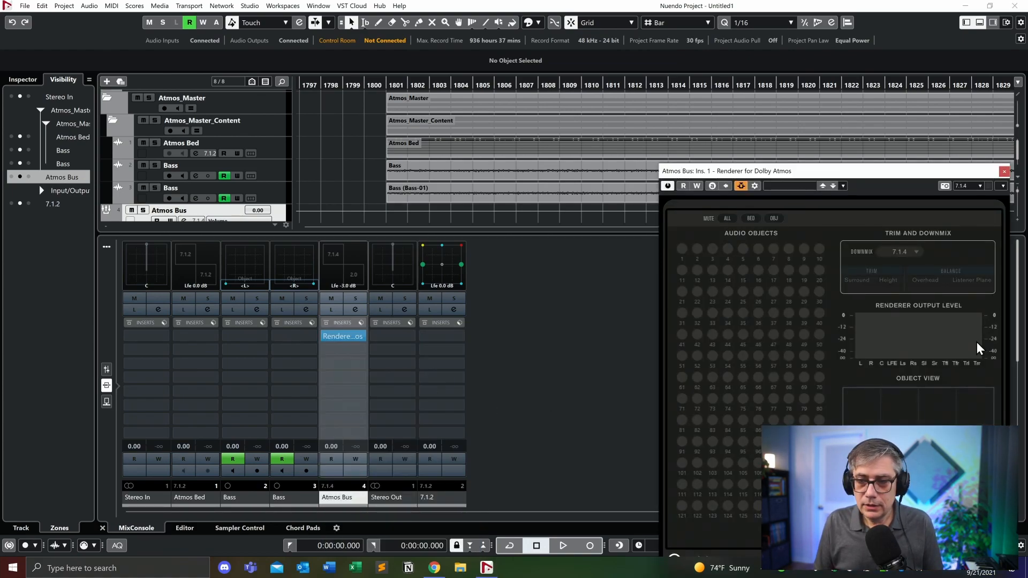
{"action": "left_click_drag", "start_coordinate": [929, 178], "coordinate": [610, 63]}
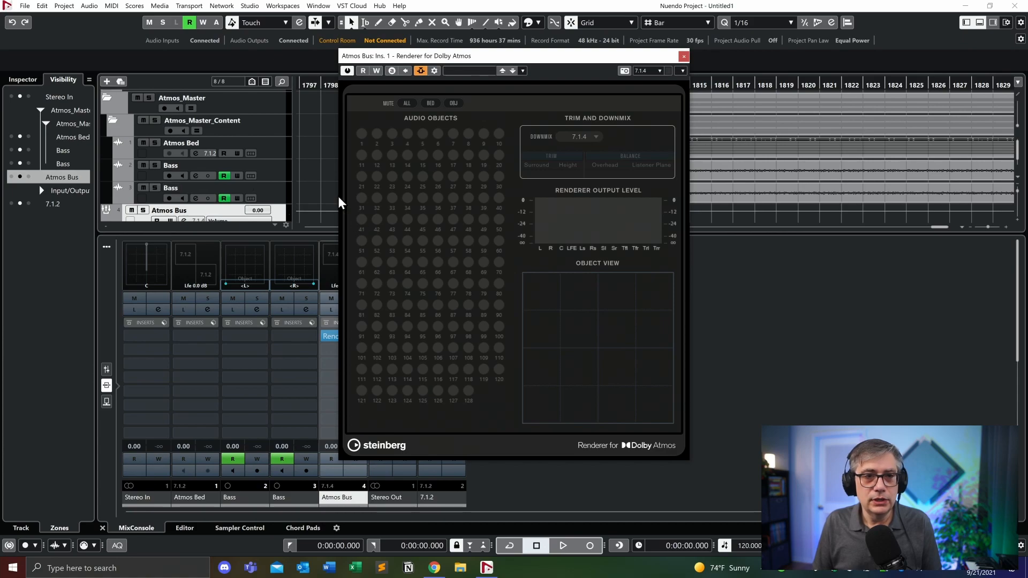
Set Renderer for Dolby Atmos as the renderer in ADM Authoring for Dolby Atmos, and close that window
{"action": "left_click", "coordinate": [64, 6]}
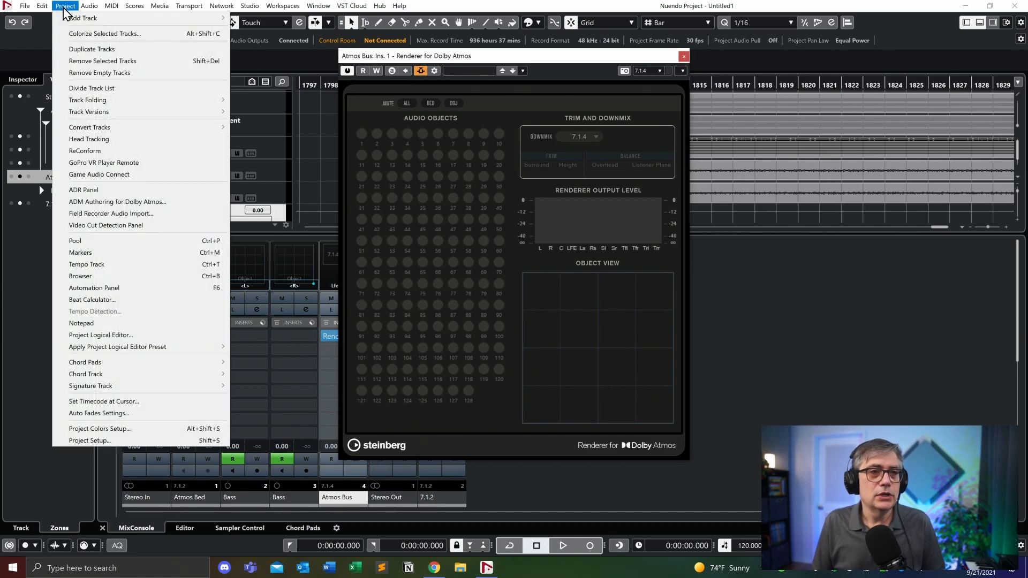
{"action": "left_click", "coordinate": [97, 205]}
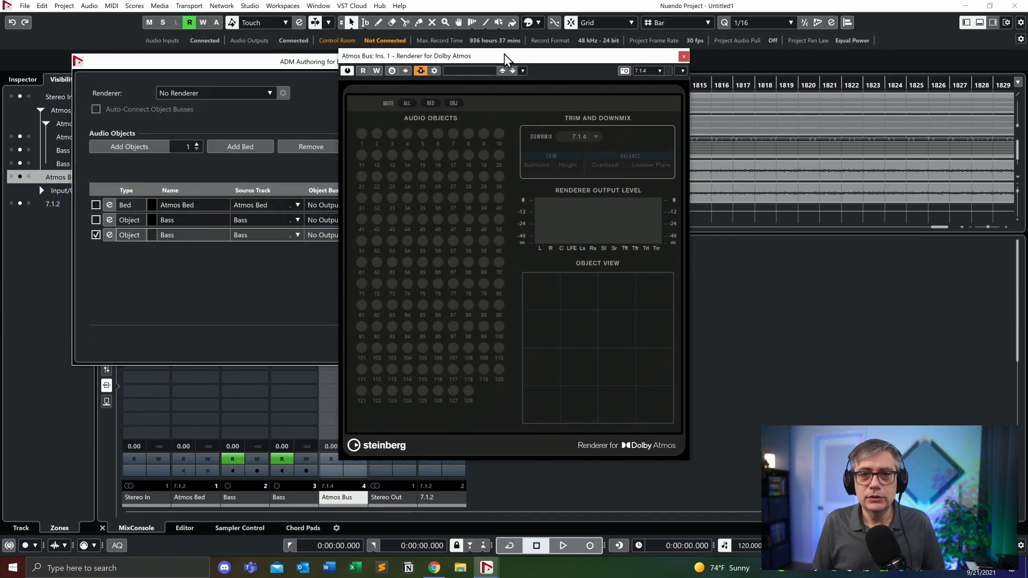
{"action": "left_click_drag", "start_coordinate": [508, 56], "coordinate": [771, 75]}
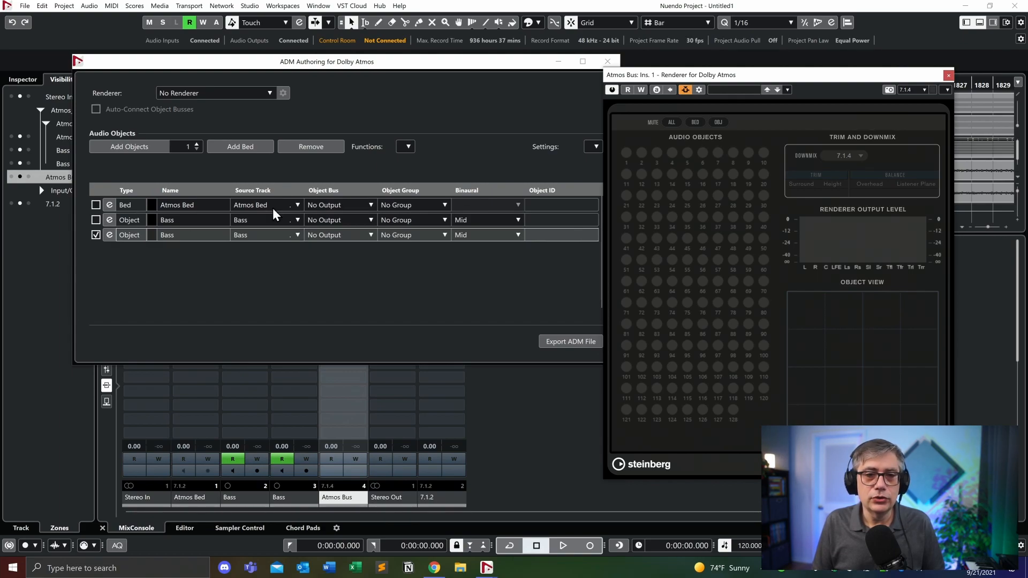
{"action": "left_click", "coordinate": [269, 95]}
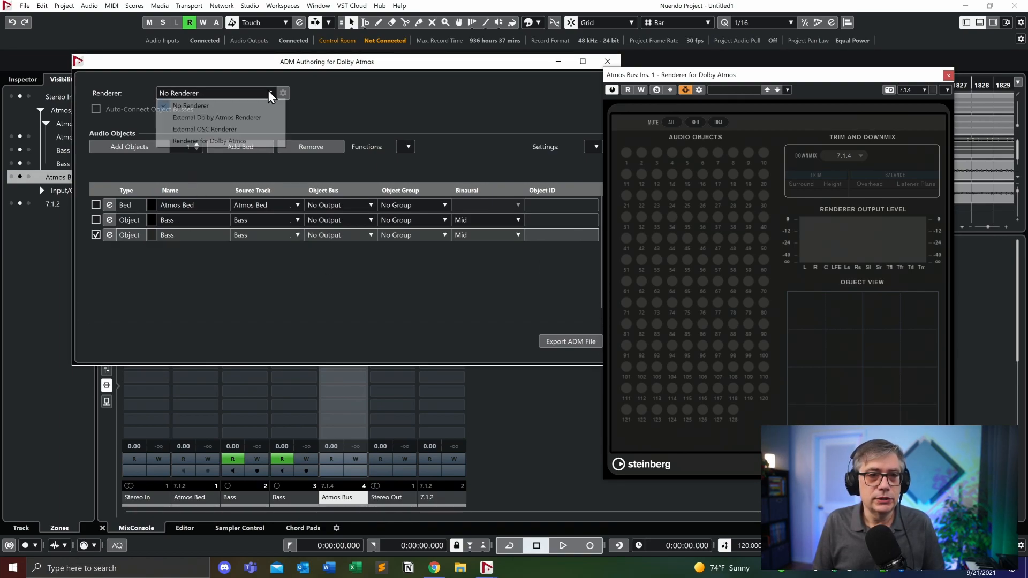
{"action": "left_click", "coordinate": [219, 141]}
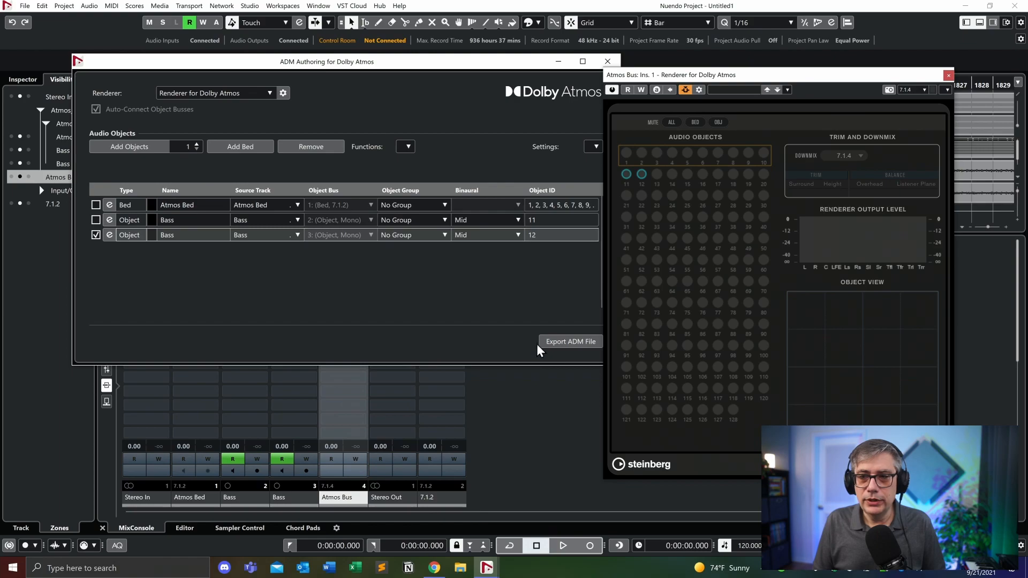
{"action": "left_click_drag", "start_coordinate": [551, 67], "coordinate": [445, 72]}
{"action": "left_click", "coordinate": [506, 66]}
Play the project from 1:00:02.000, check the bed, object and output level activity in the renderer, and stop playback
{"action": "left_click_drag", "start_coordinate": [805, 81], "coordinate": [719, 131]}
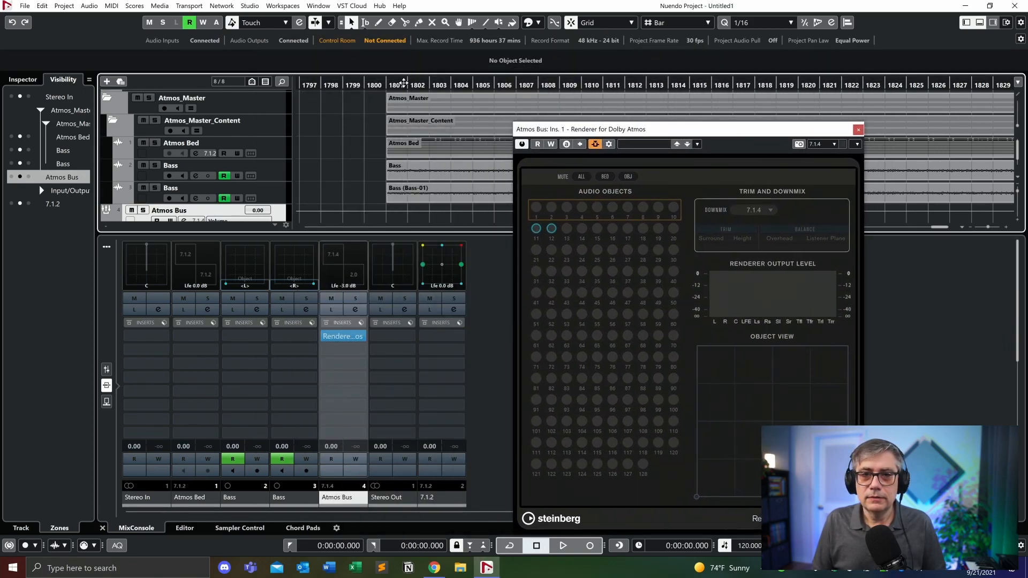
{"action": "left_click", "coordinate": [404, 82]}
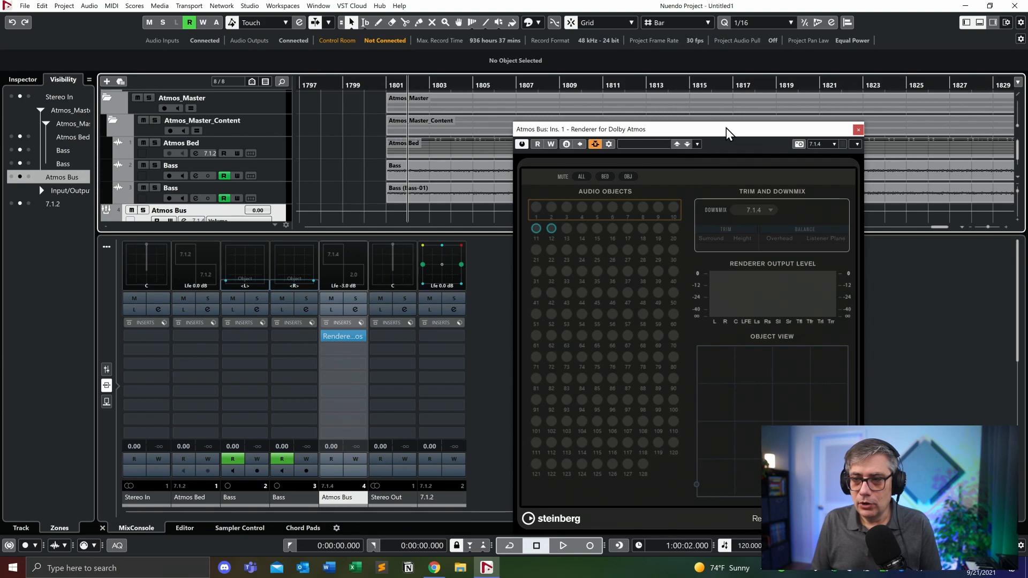
{"action": "left_click_drag", "start_coordinate": [727, 131], "coordinate": [740, 89]}
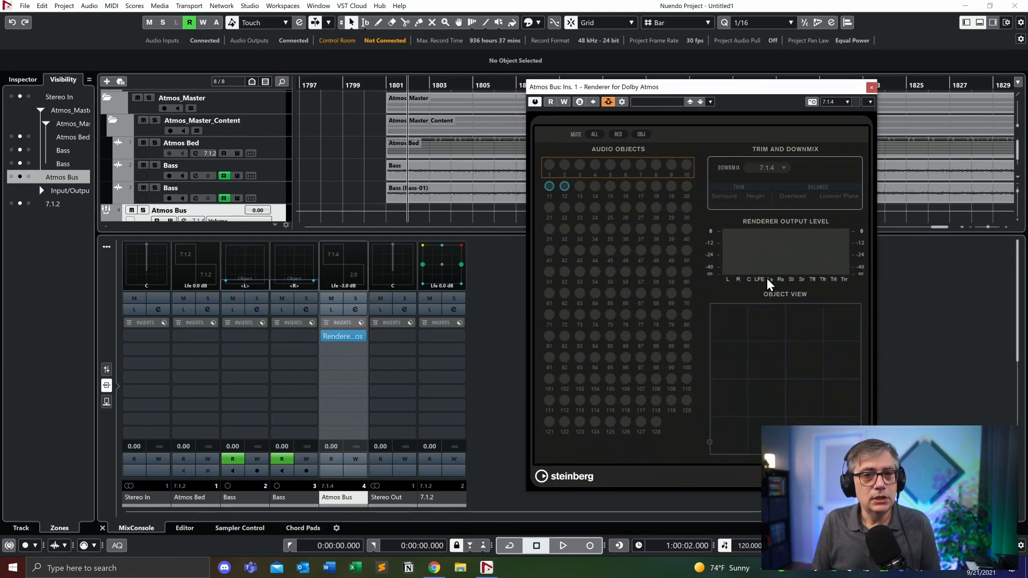
{"action": "key", "text": "space"}
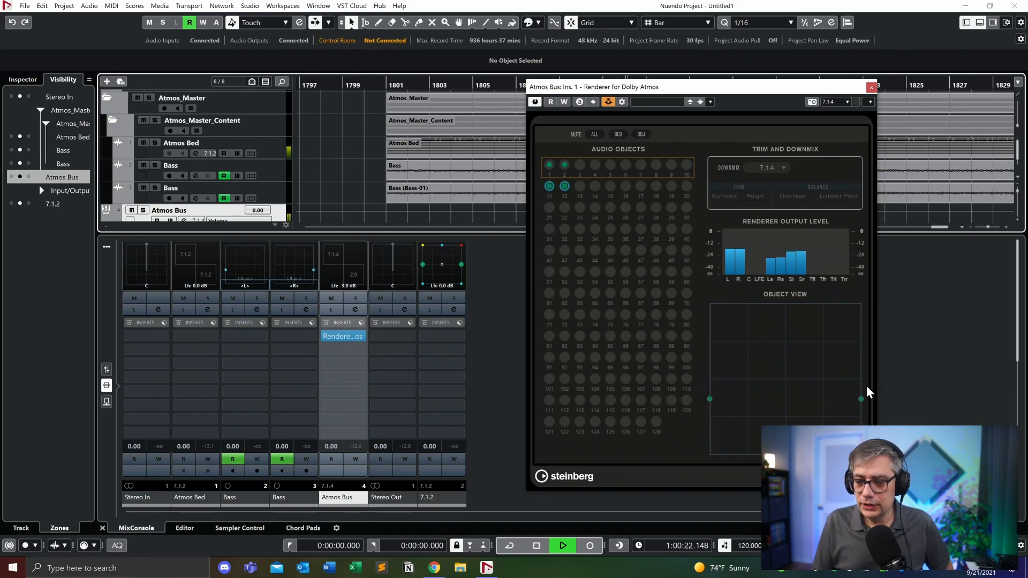
{"action": "left_click_drag", "start_coordinate": [749, 88], "coordinate": [588, 56]}
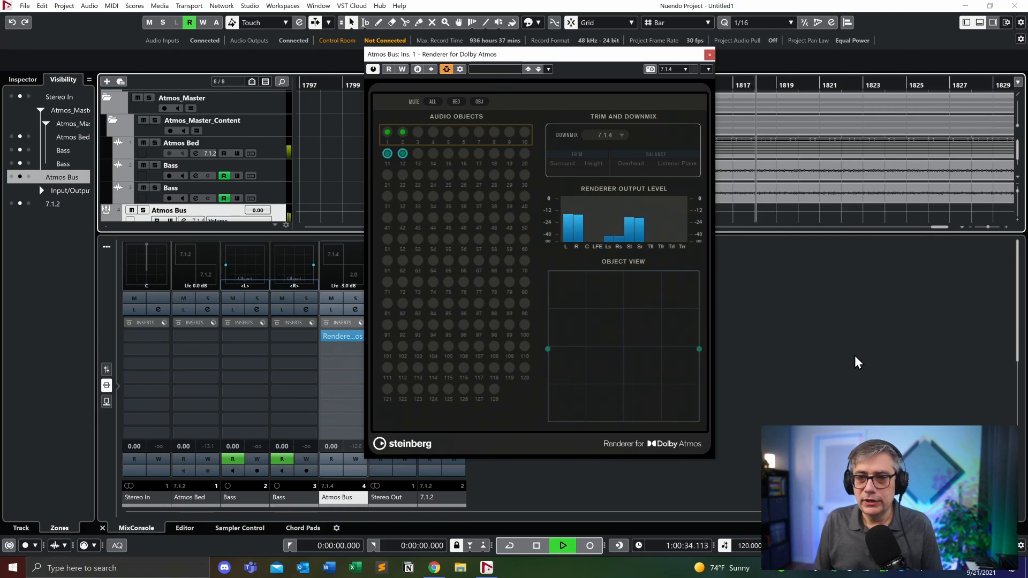
{"action": "key", "text": "space"}
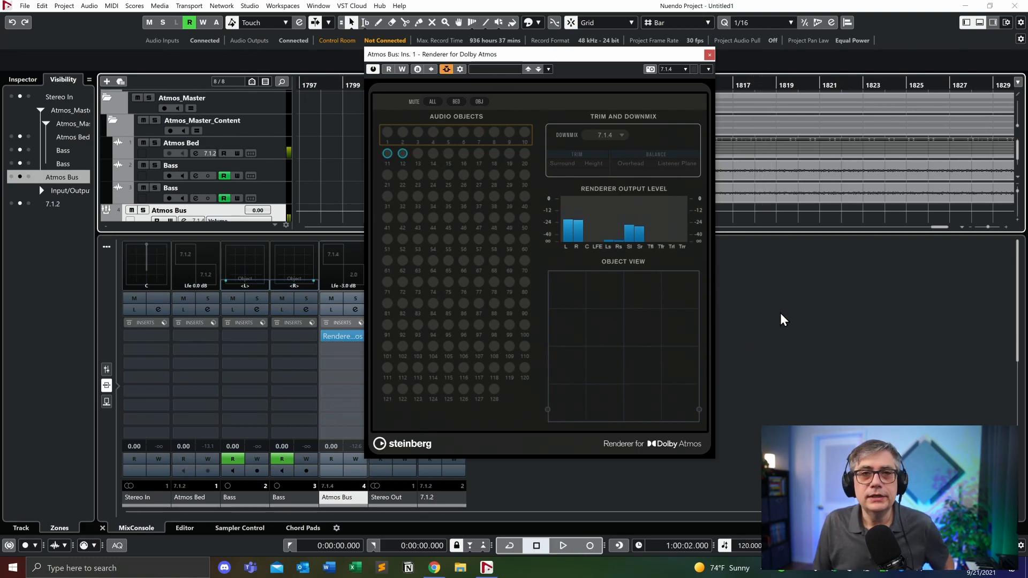